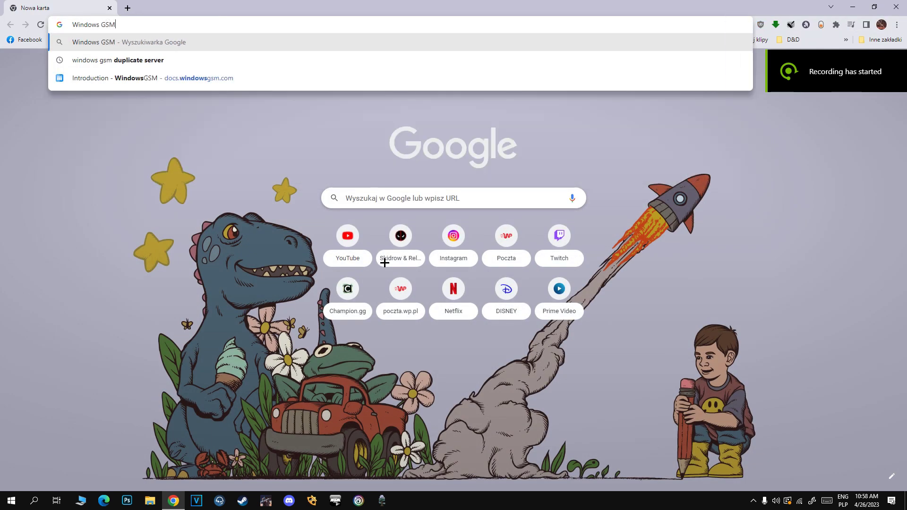
Search Google for Windows GSM and open the windowsgsm.com site.
key("Return")
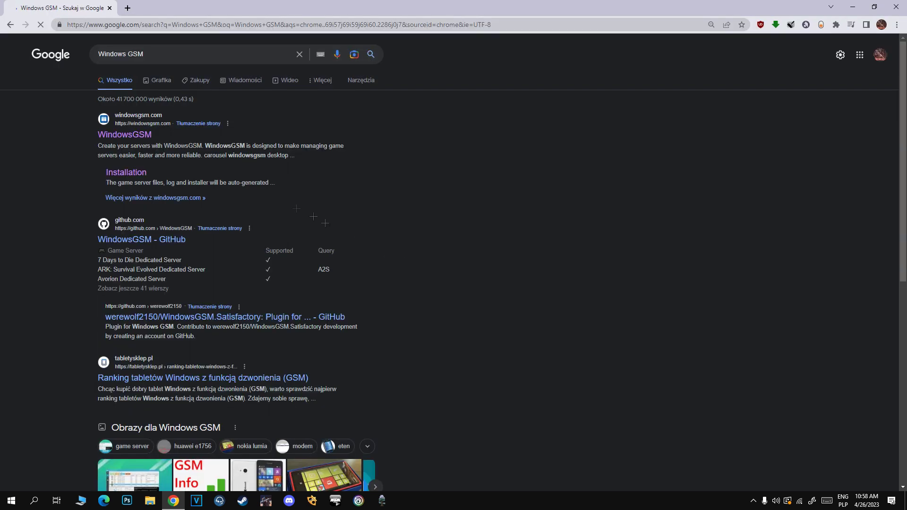
left_click(119, 141)
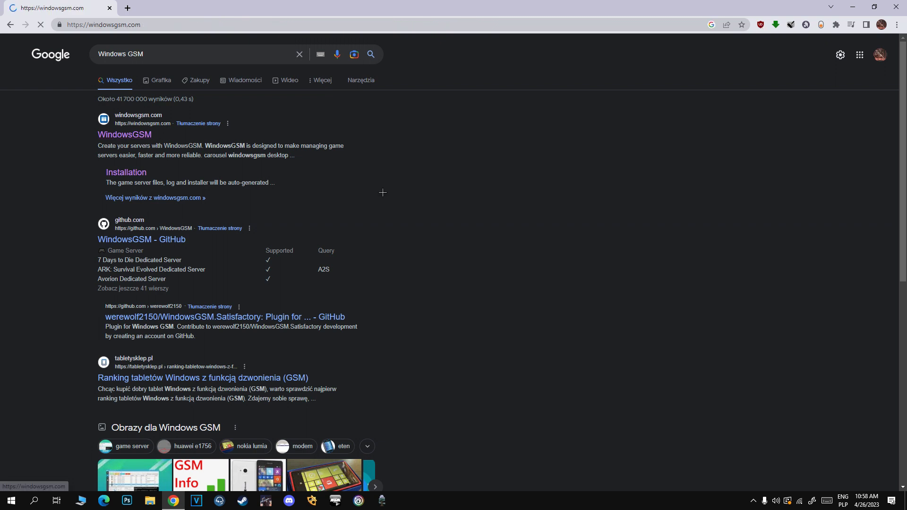
scroll(323, 209, "down", 4)
scroll(323, 209, "down", 4)
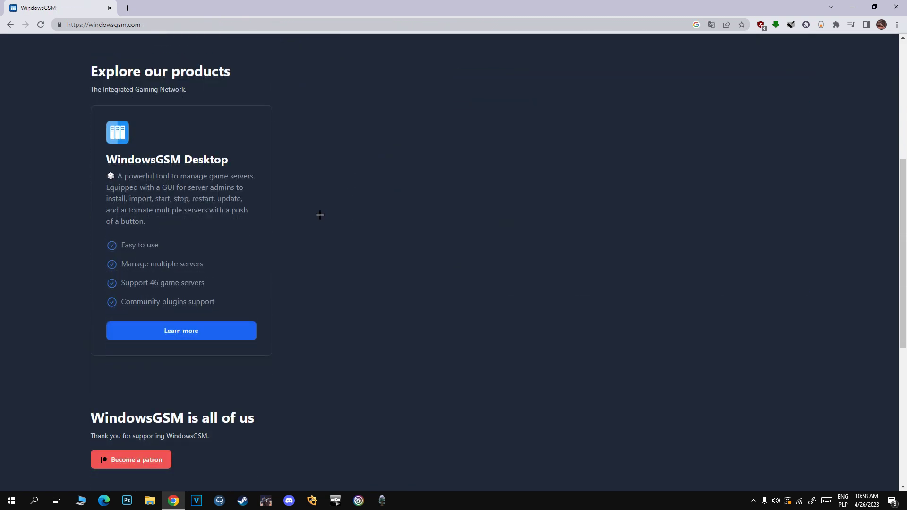
scroll(317, 213, "up", 8)
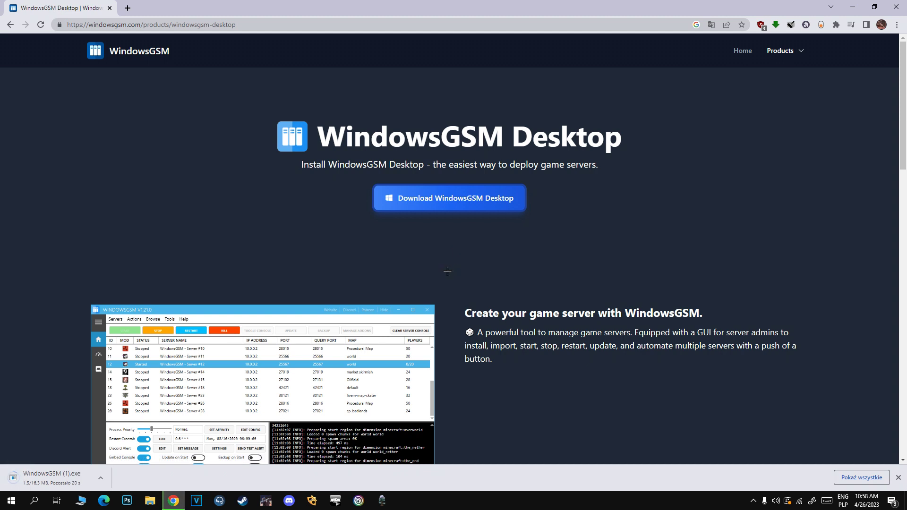
scroll(192, 265, "down", 2)
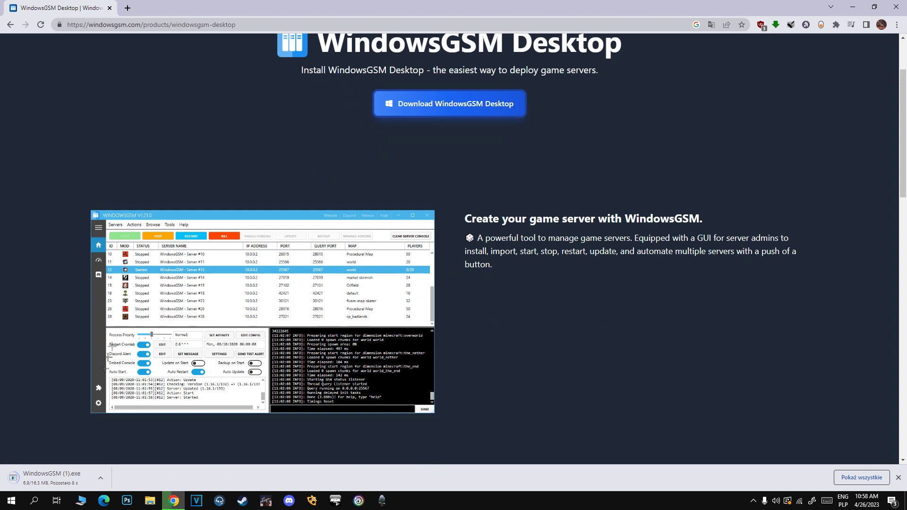
Set the WindowsGSM Desktop download to open when done, and run it anyway.
left_click(101, 477)
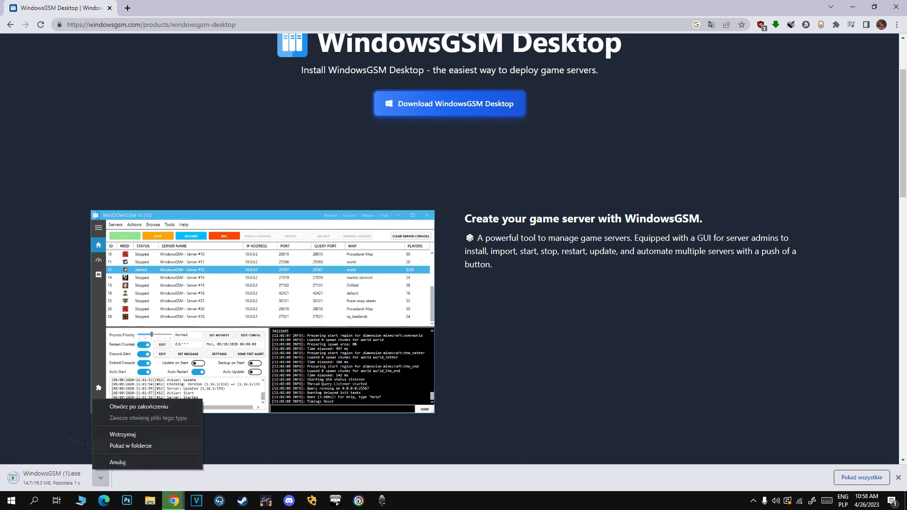
left_click(138, 407)
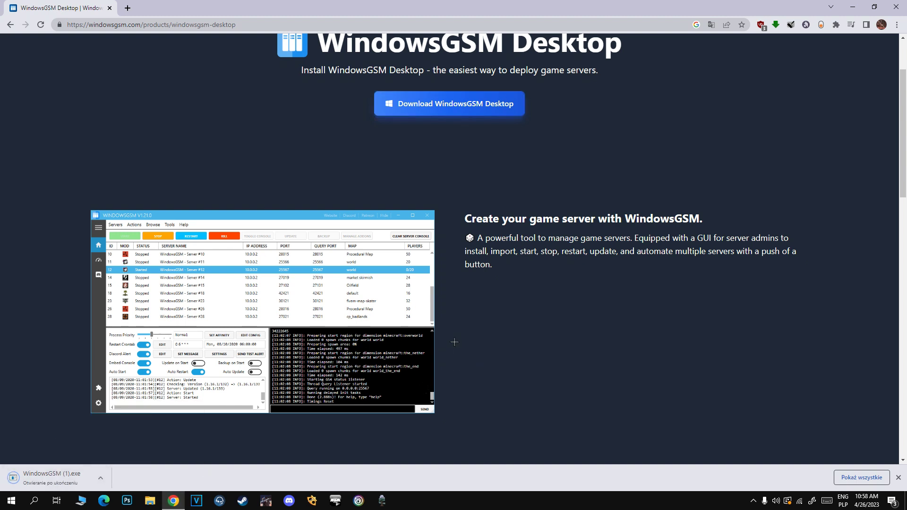
left_click(349, 184)
left_click(486, 336)
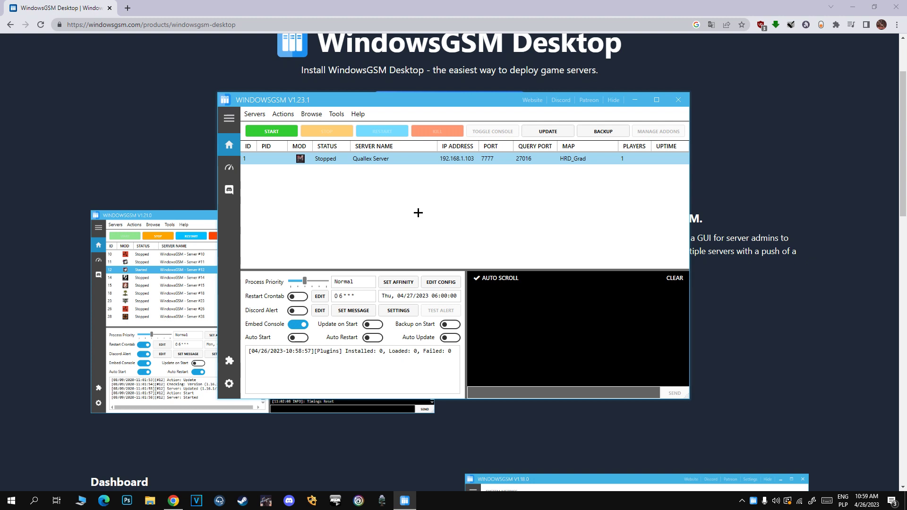
Install a Mordhau Dedicated Server via Servers > Install GameServer, naming it 'How ever you like'.
left_click(250, 115)
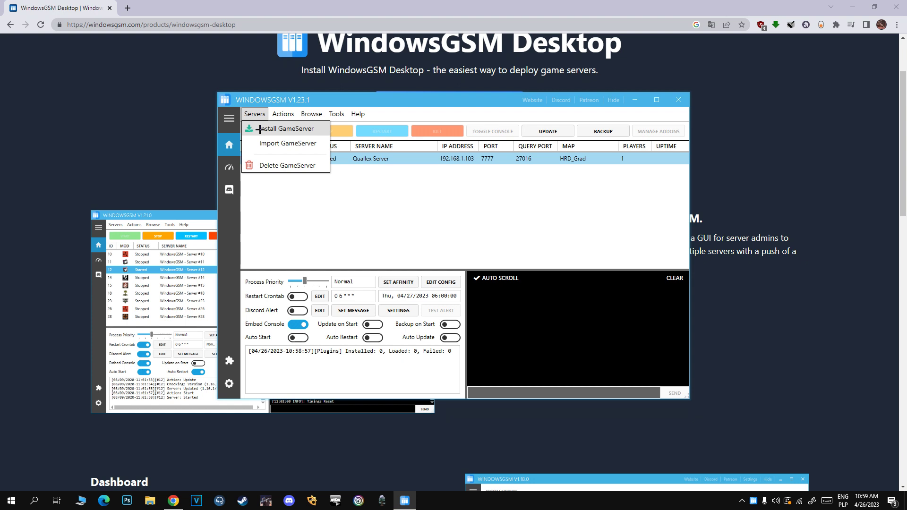
left_click(260, 129)
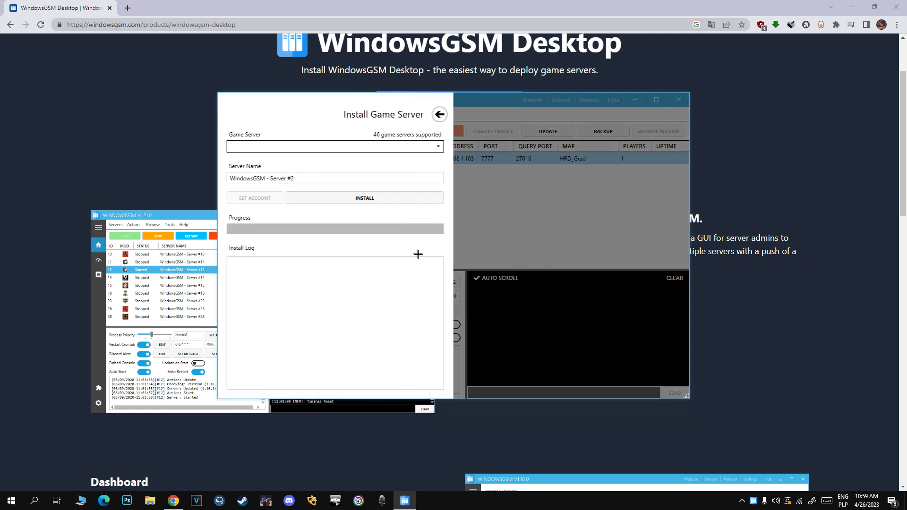
left_click(276, 146)
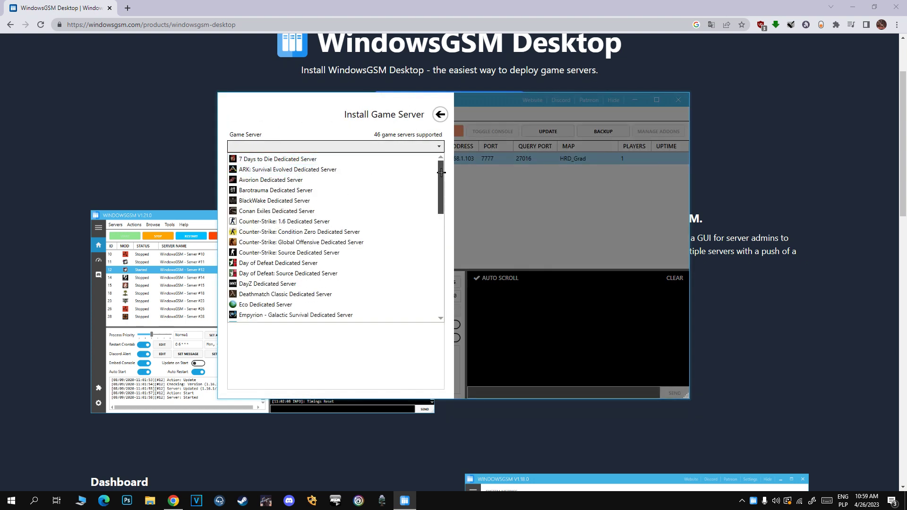
left_click_drag(442, 175, 442, 249)
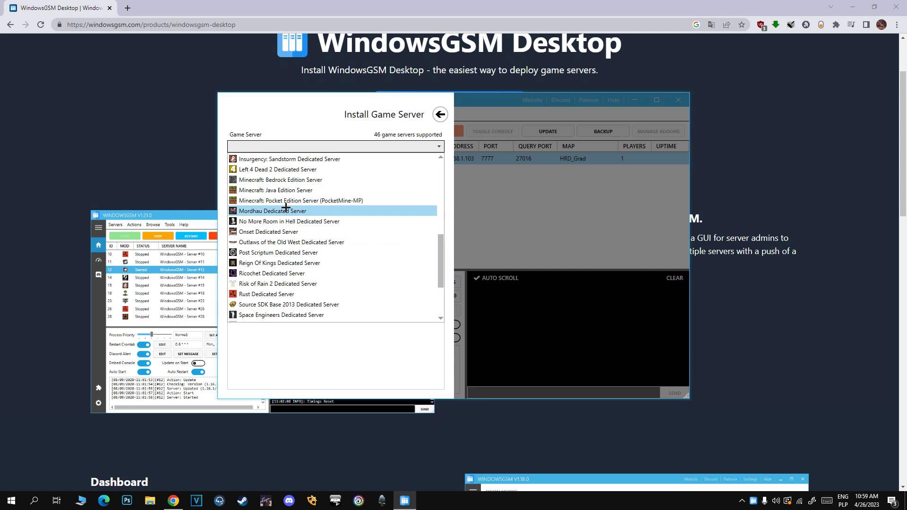
left_click(263, 211)
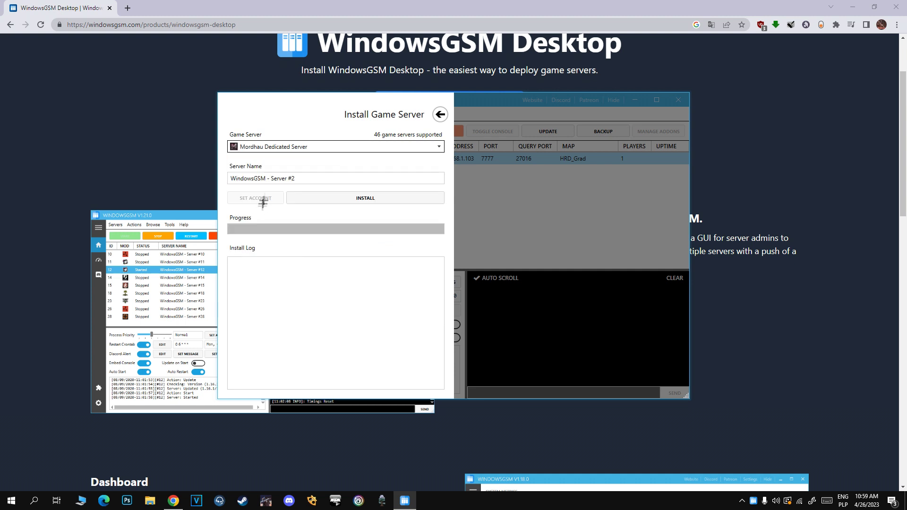
left_click(303, 178)
type("How ever you like")
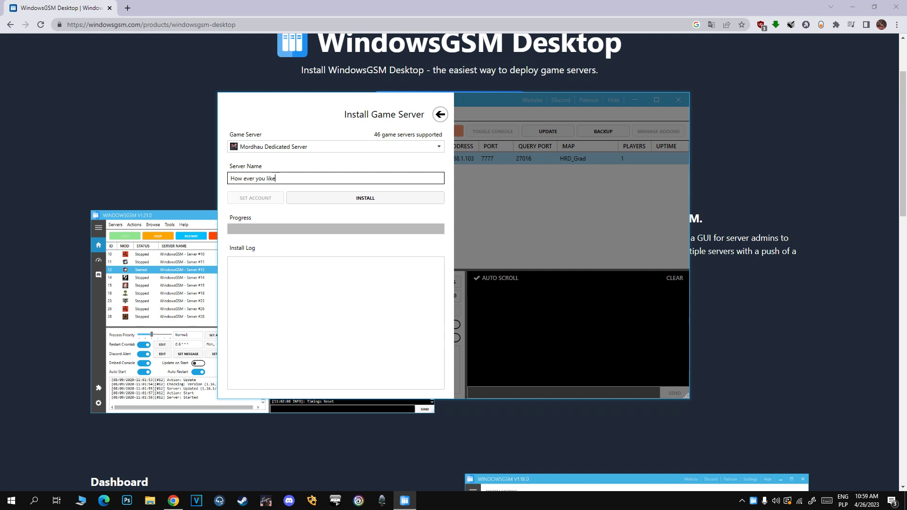
left_click(381, 198)
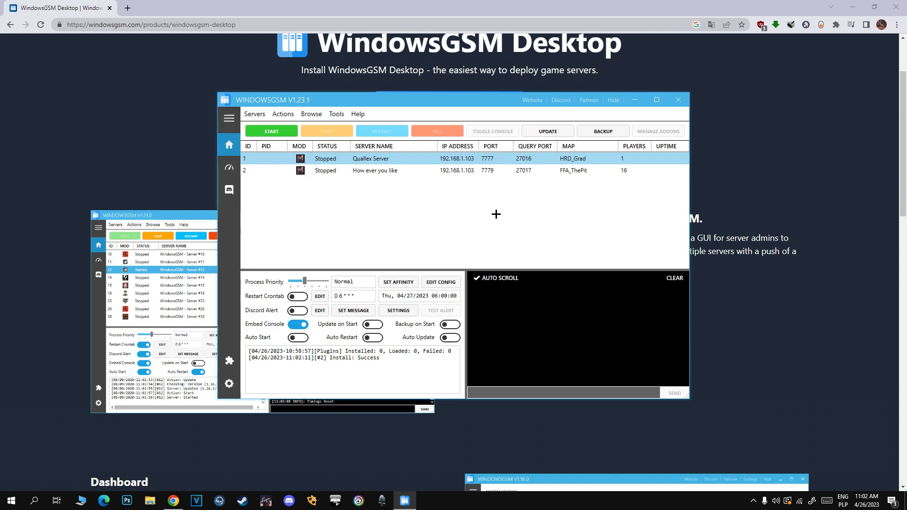
Open the How ever you like server's config, return the query port to 27016, and close it.
left_click(445, 171)
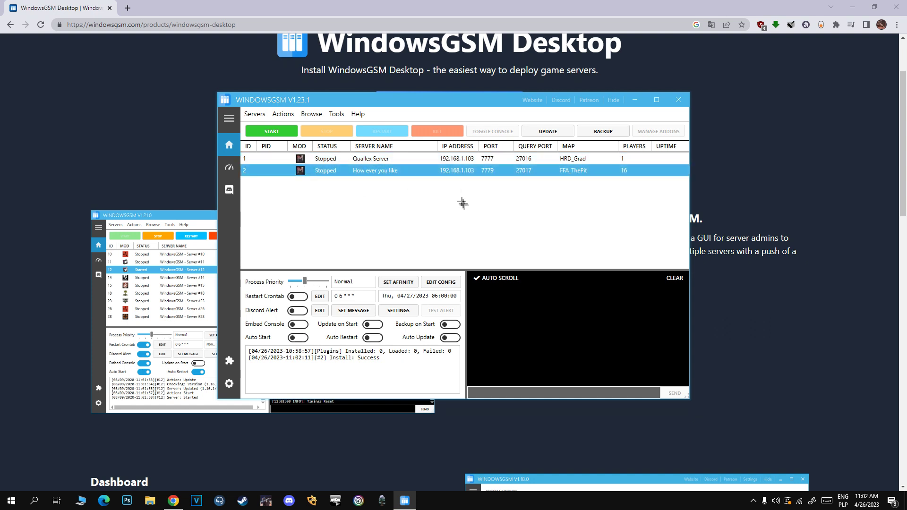
left_click(443, 282)
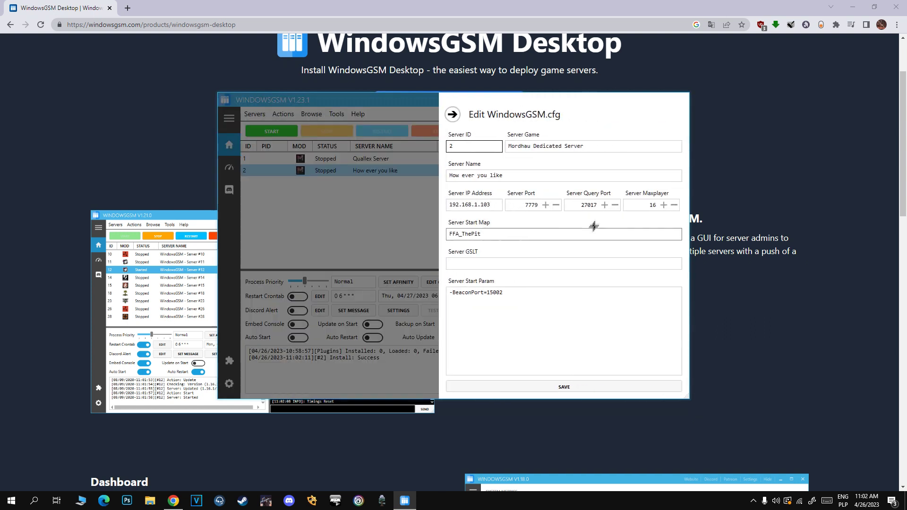
left_click(605, 205)
left_click(615, 205)
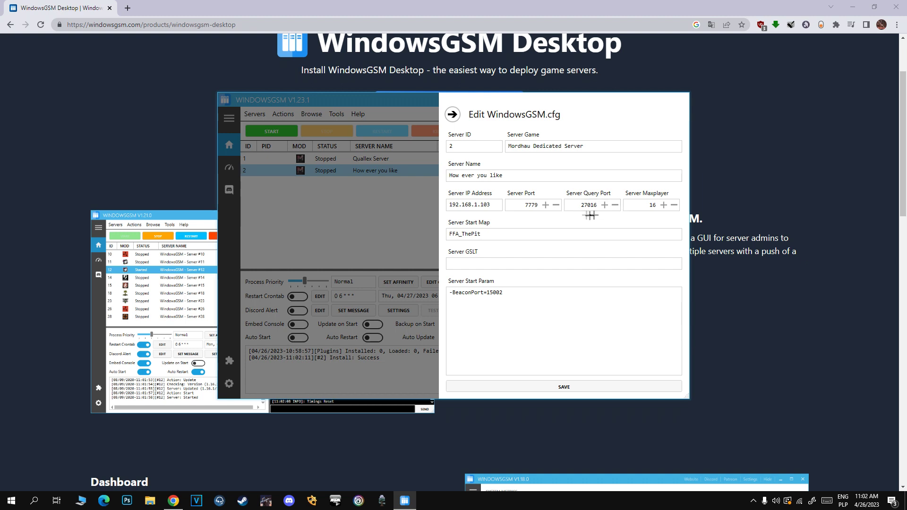
left_click(615, 204)
left_click(451, 114)
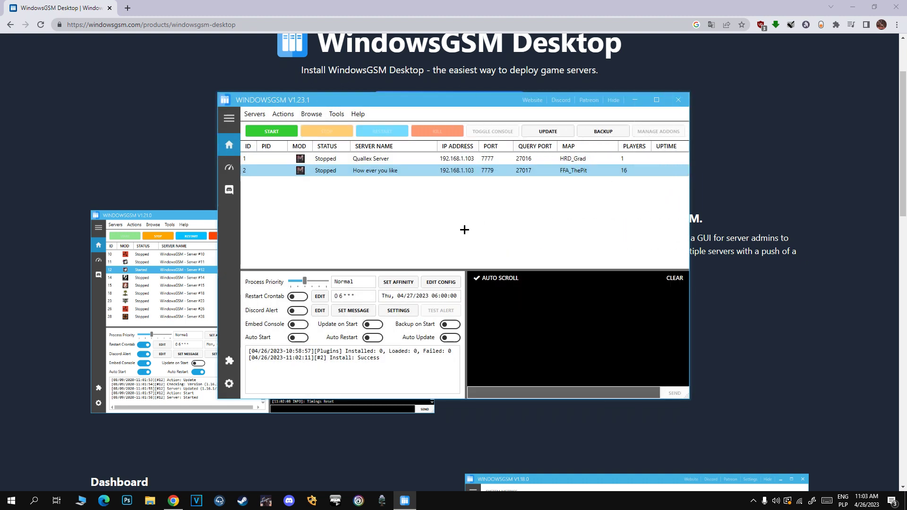
Reopen the config and set Server Port to 7777 and Server Query Port to 27016.
left_click(440, 282)
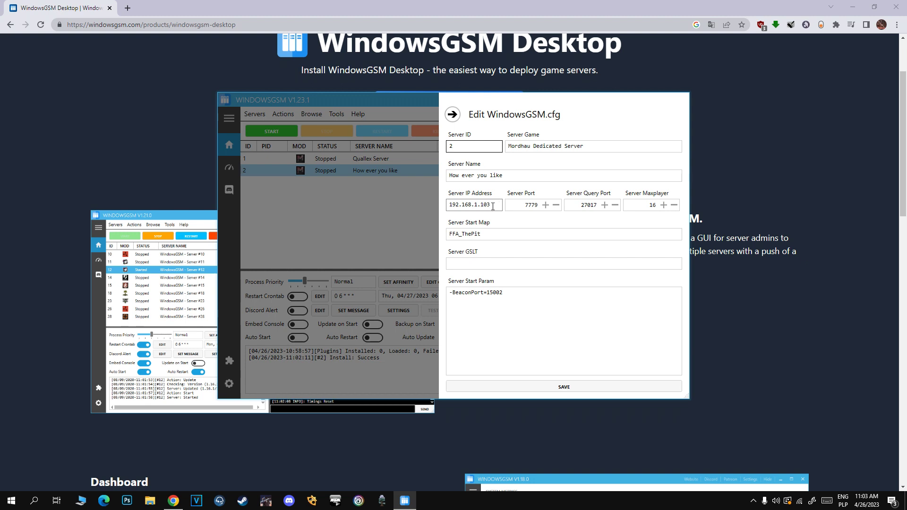
left_click(492, 207)
left_click(496, 206)
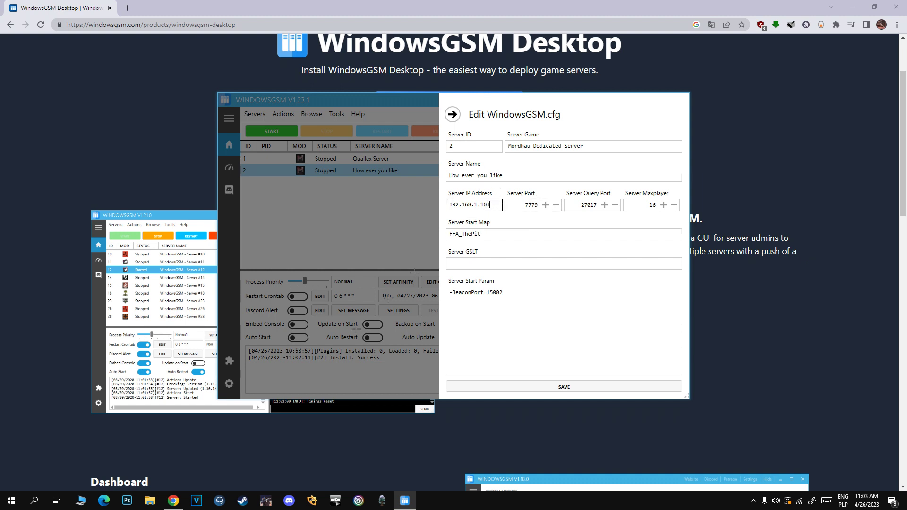
left_click(556, 205)
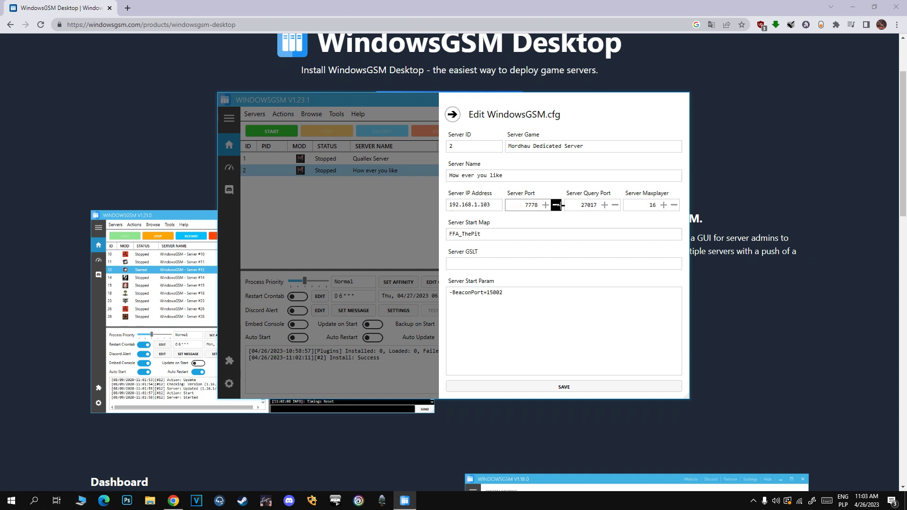
left_click(556, 205)
left_click(614, 205)
left_click(614, 205)
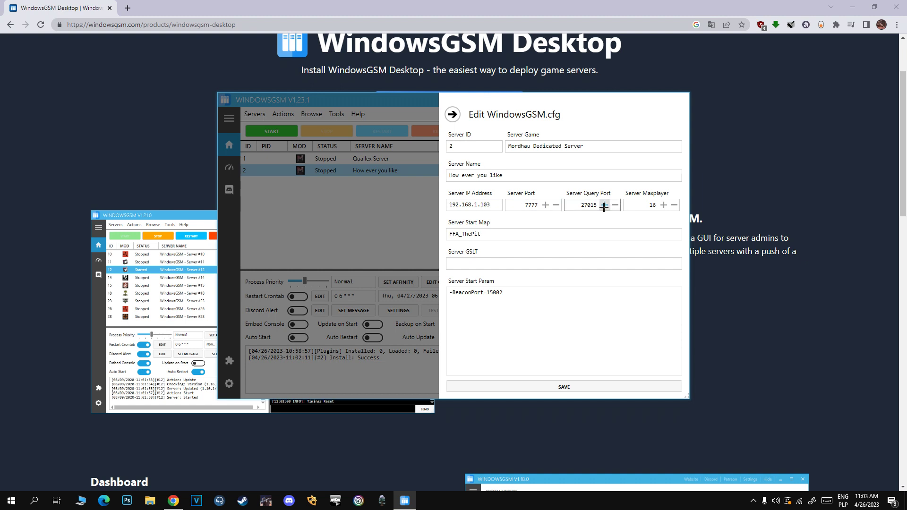
left_click(603, 205)
Select the max players value 16 and the start map FFA_ThePit in the config.
left_click(651, 206)
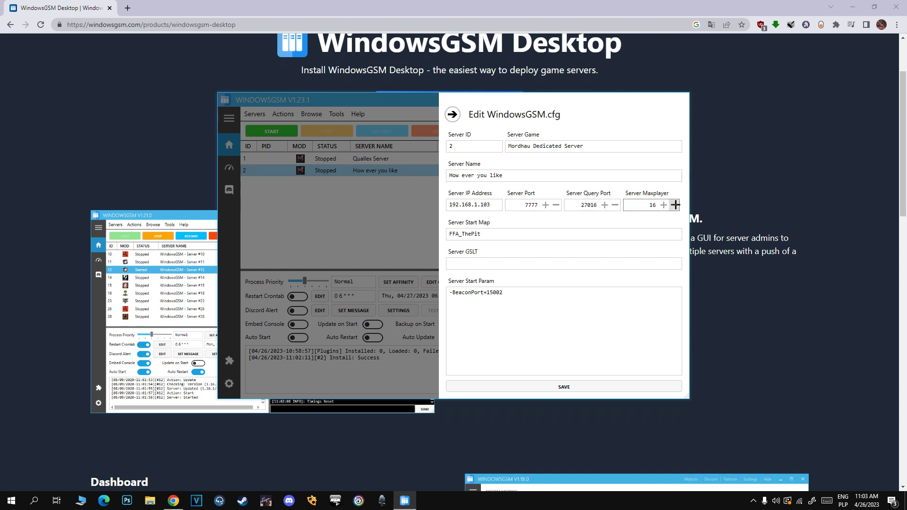
double_click(646, 205)
double_click(500, 234)
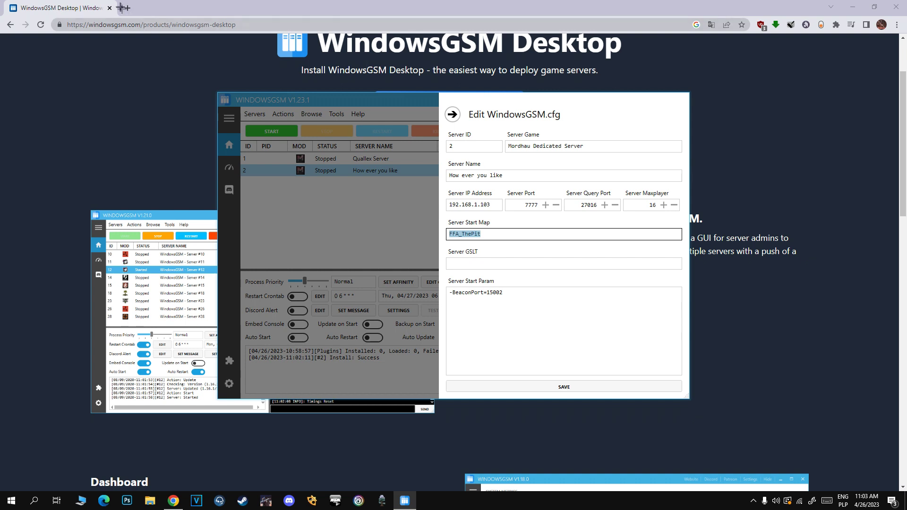
left_click(127, 8)
Search for the Mordhau Wiki and open its Maps article, then the Grad article.
type("Mordhau wiki")
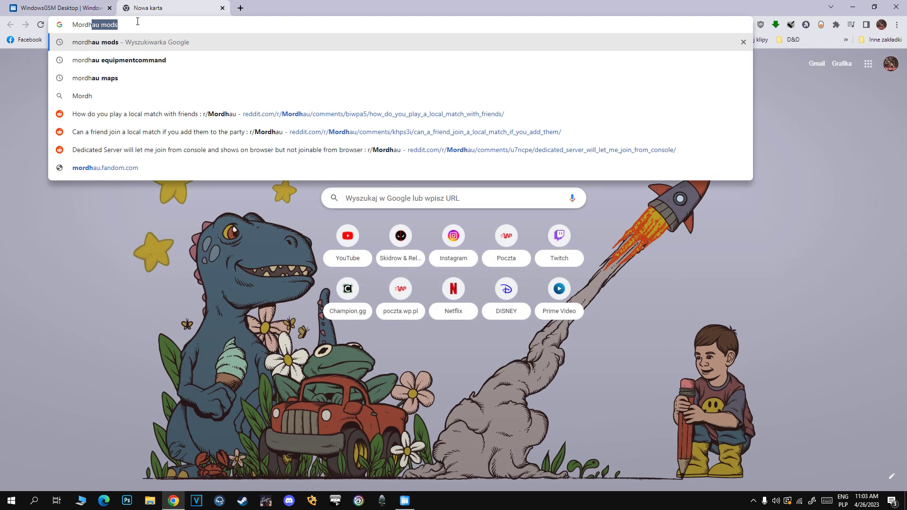
key("Return")
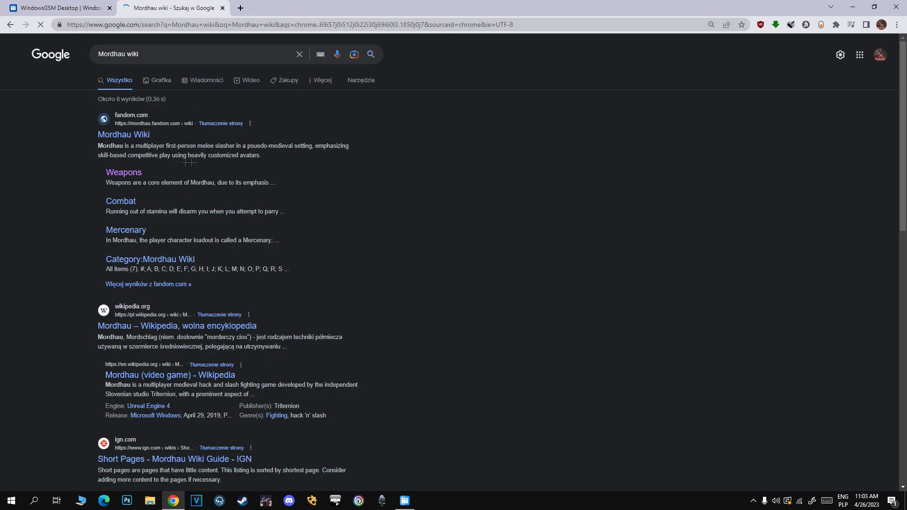
left_click(133, 140)
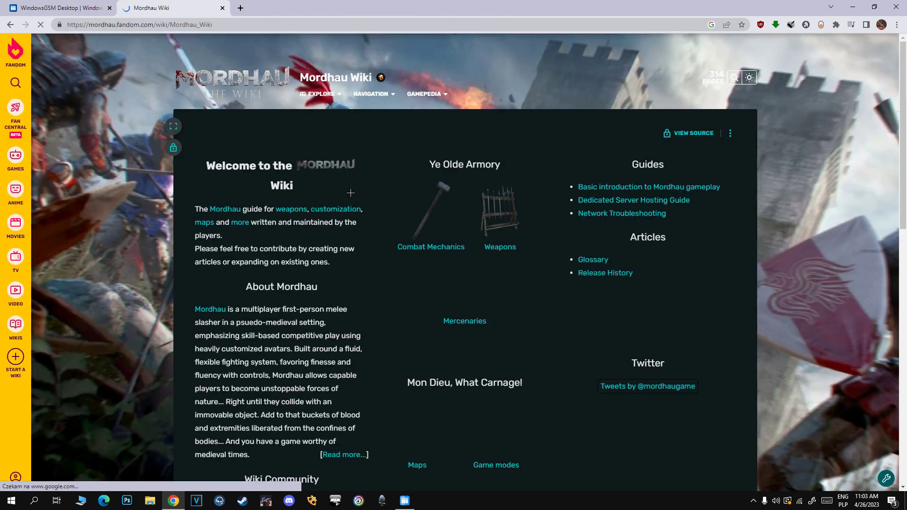
scroll(356, 244, "down", 4)
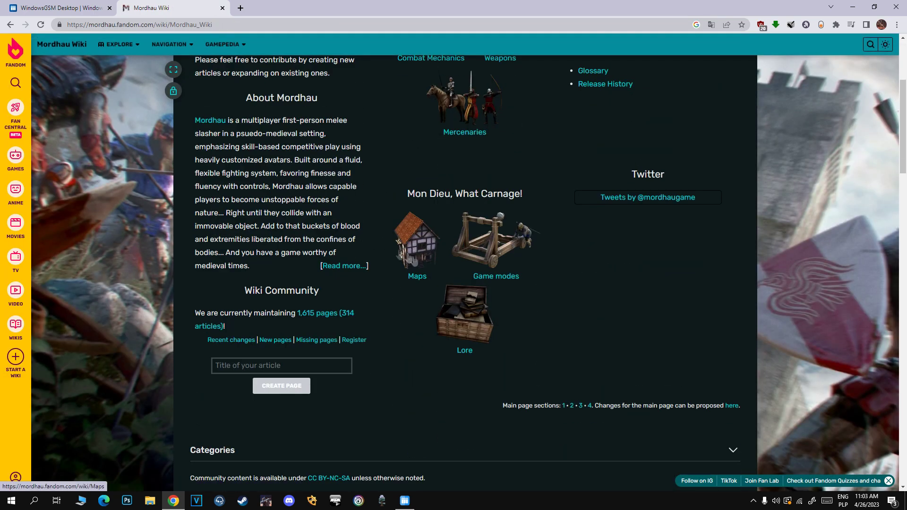
left_click(415, 278)
scroll(300, 211, "down", 2)
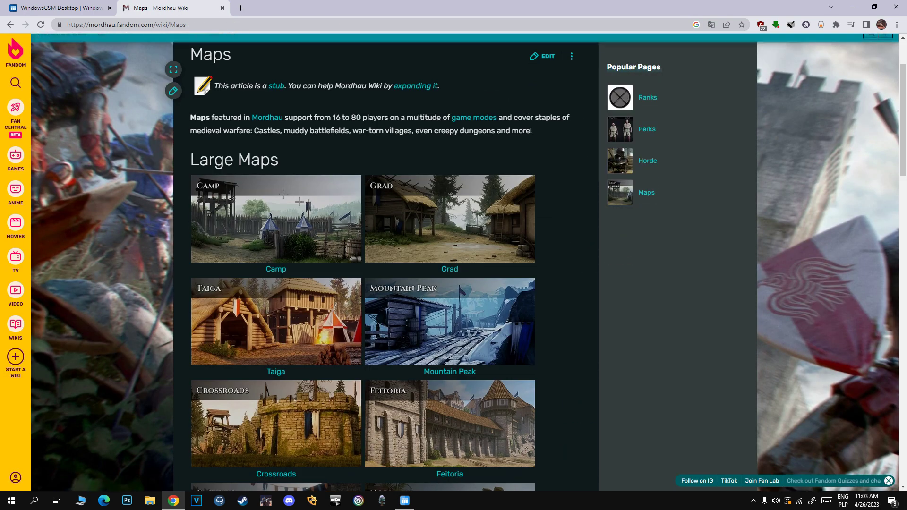
scroll(456, 156, "down", 2)
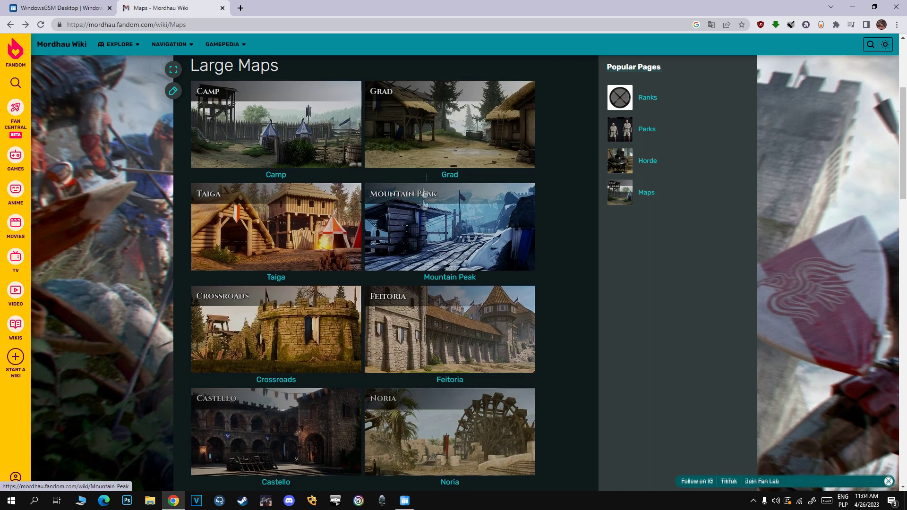
left_click(457, 152)
Copy the TDM_Grad map name and paste it as server 2's start map.
scroll(361, 231, "down", 2)
scroll(360, 231, "down", 5)
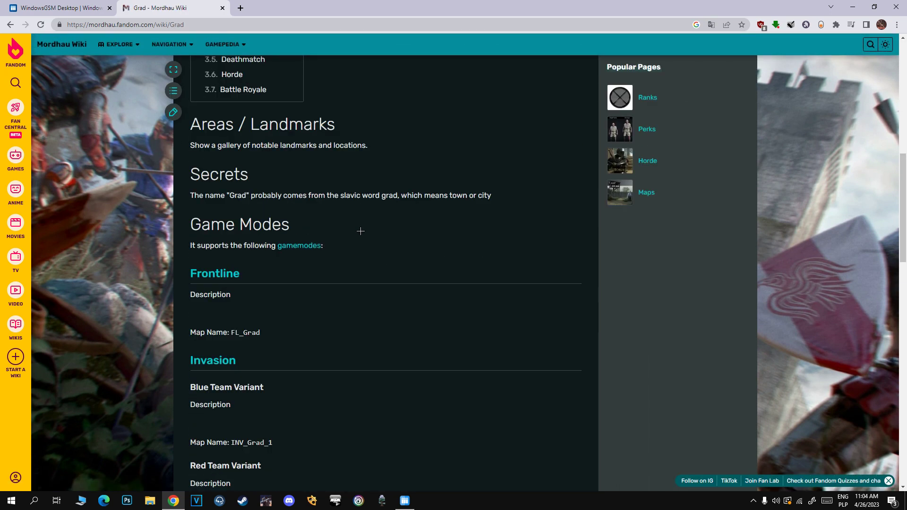
scroll(361, 231, "down", 5)
scroll(361, 231, "down", 2)
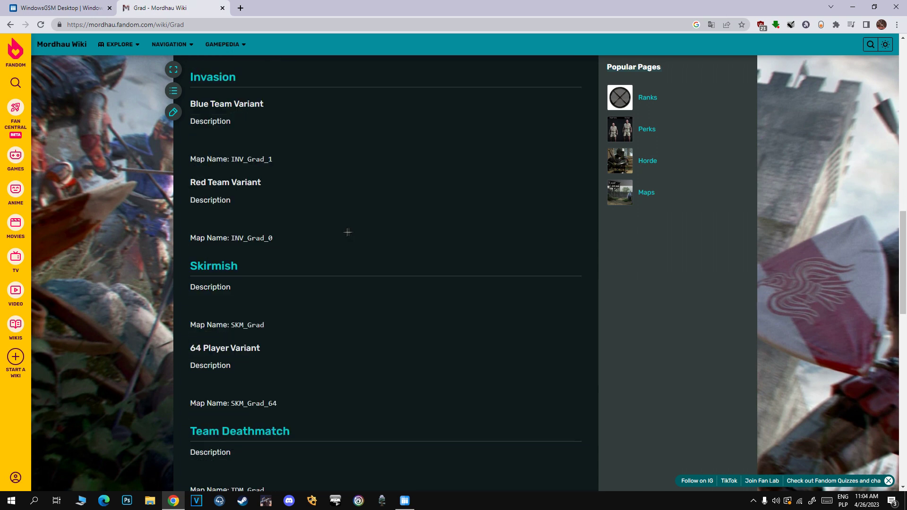
scroll(348, 233, "down", 3)
scroll(210, 206, "down", 6)
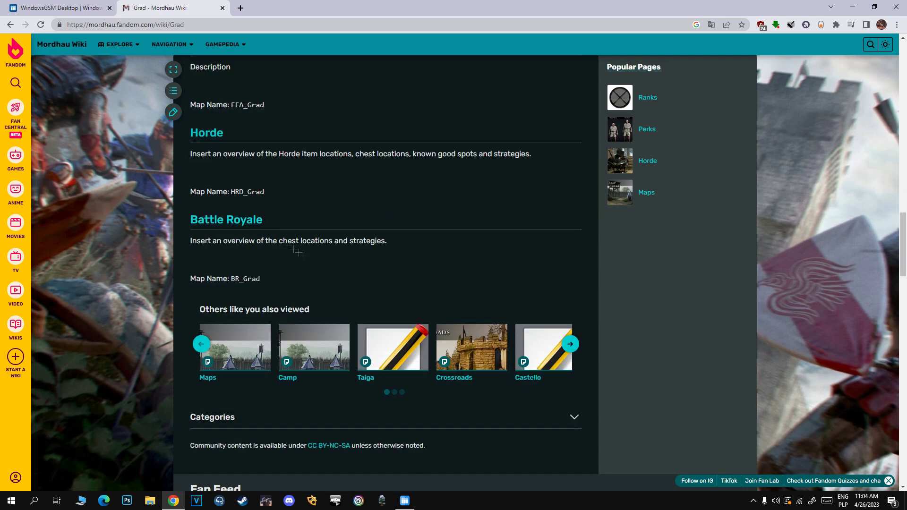
scroll(903, 227, "up", 3)
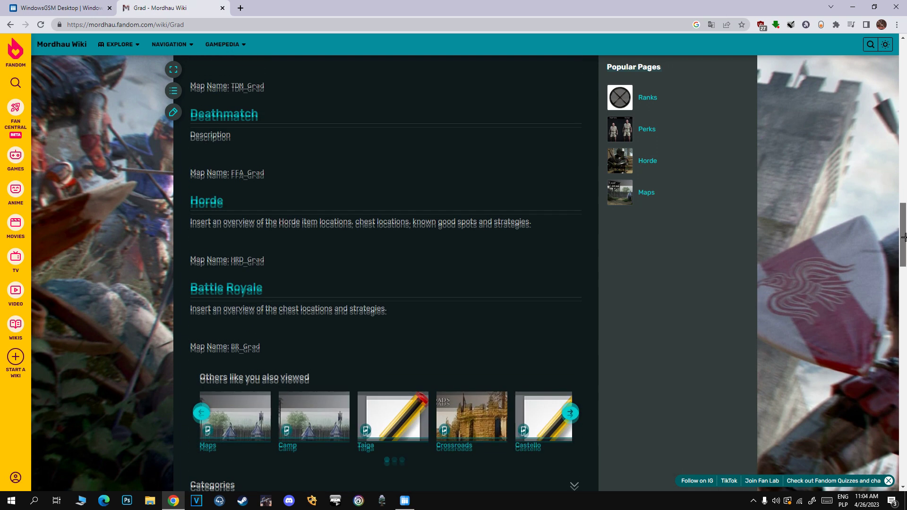
left_click_drag(903, 227, 903, 200)
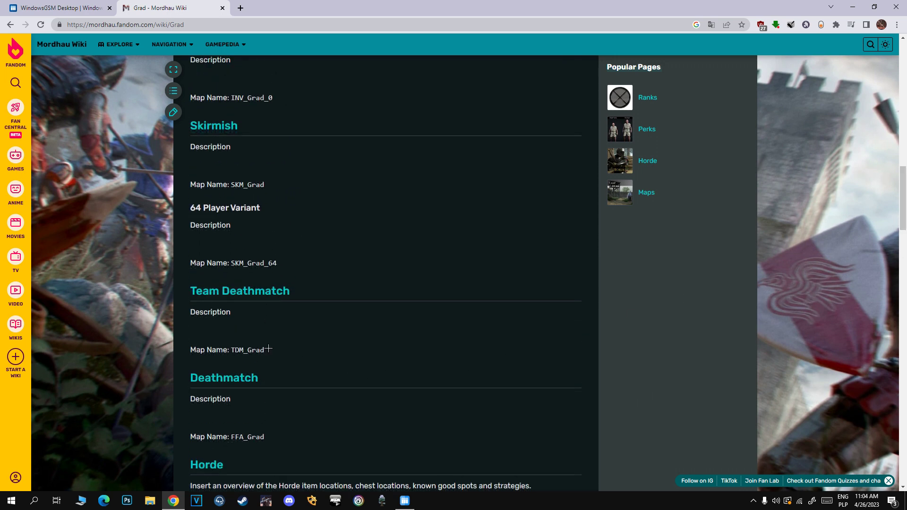
left_click_drag(268, 349, 232, 350)
key("ctrl+c")
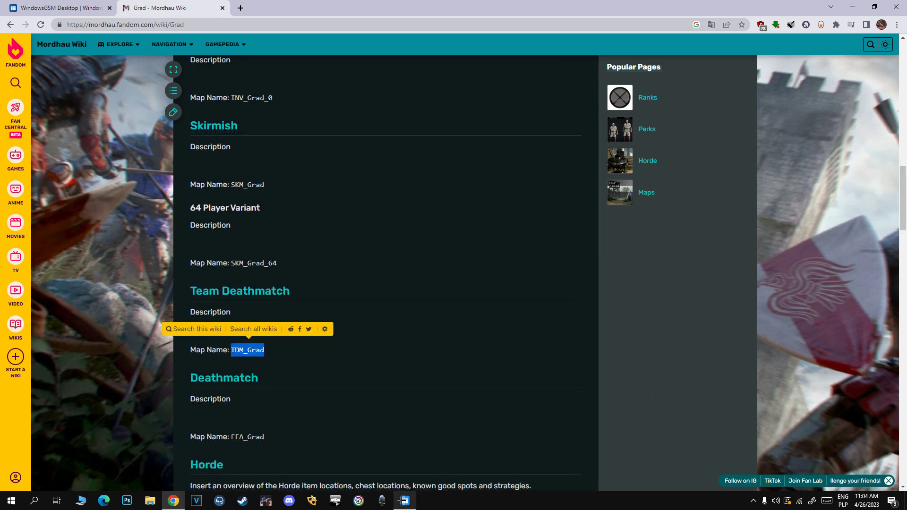
left_click(404, 500)
key("ctrl+v")
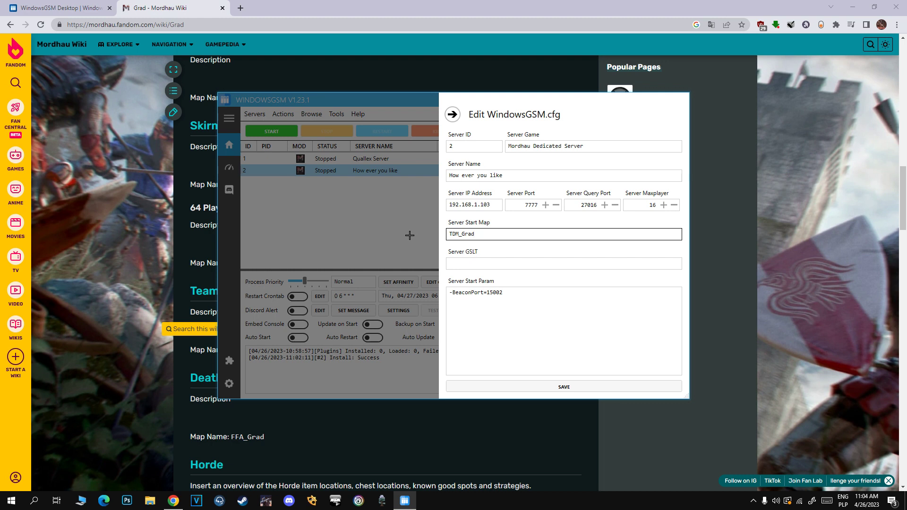
Save the TDM_Grad config and start server 2 until it reports Started.
left_click(409, 236)
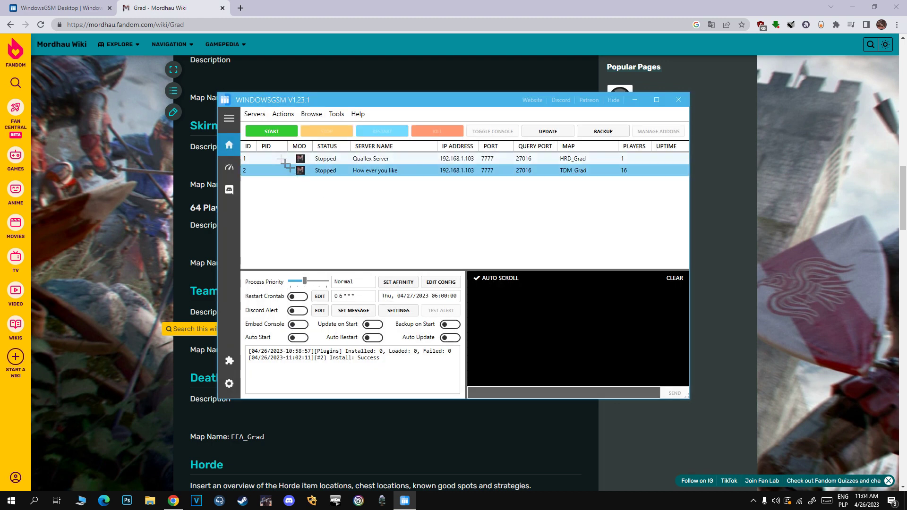
left_click(293, 136)
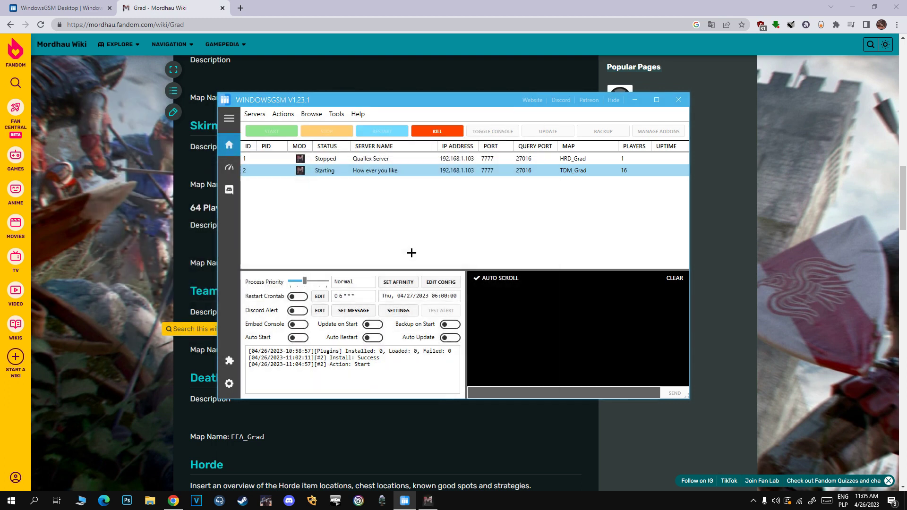
left_click(429, 456)
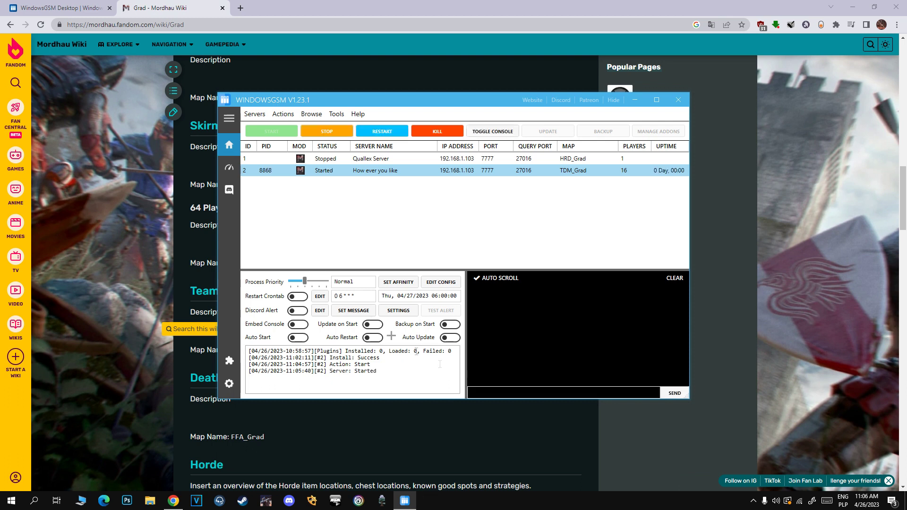
left_click(283, 113)
Browse the server files to the Mordhau\Saved\Config\WindowsServer folder.
mouse_move(311, 114)
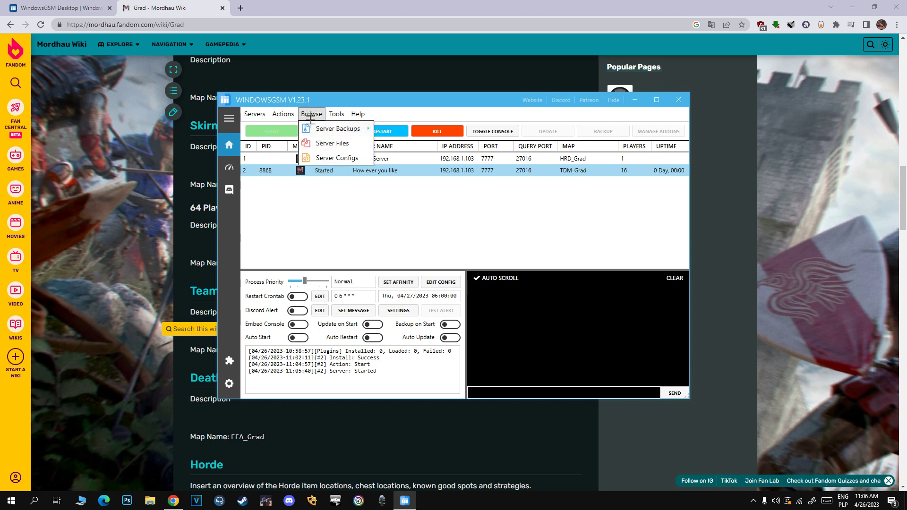
left_click(331, 143)
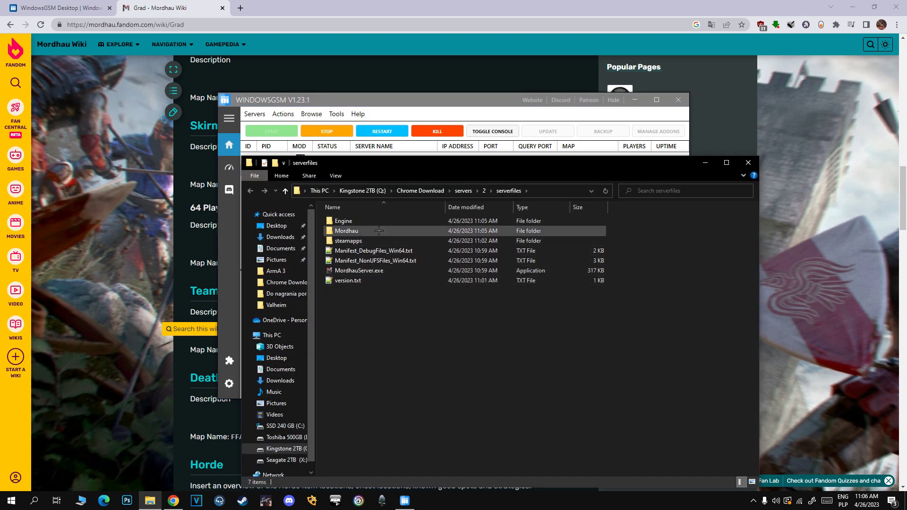
double_click(366, 231)
double_click(368, 261)
double_click(369, 222)
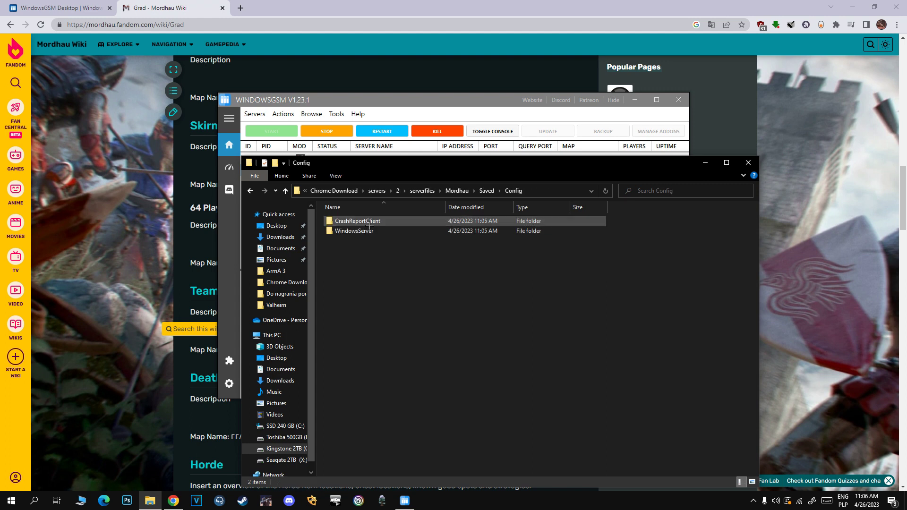
double_click(368, 231)
Open GameUserSettings.ini and Game.ini in Notepad++.
right_click(391, 301)
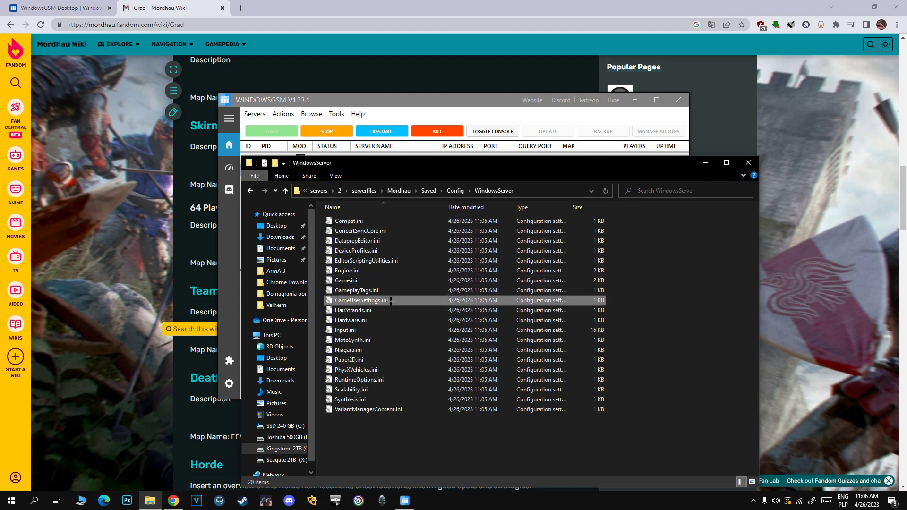
left_click(468, 104)
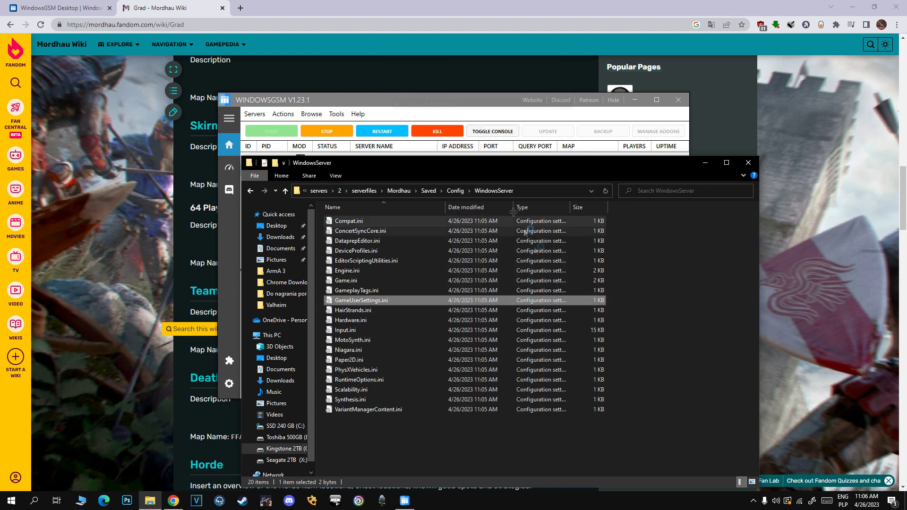
left_click_drag(496, 162, 348, 185)
right_click(197, 303)
left_click(269, 106)
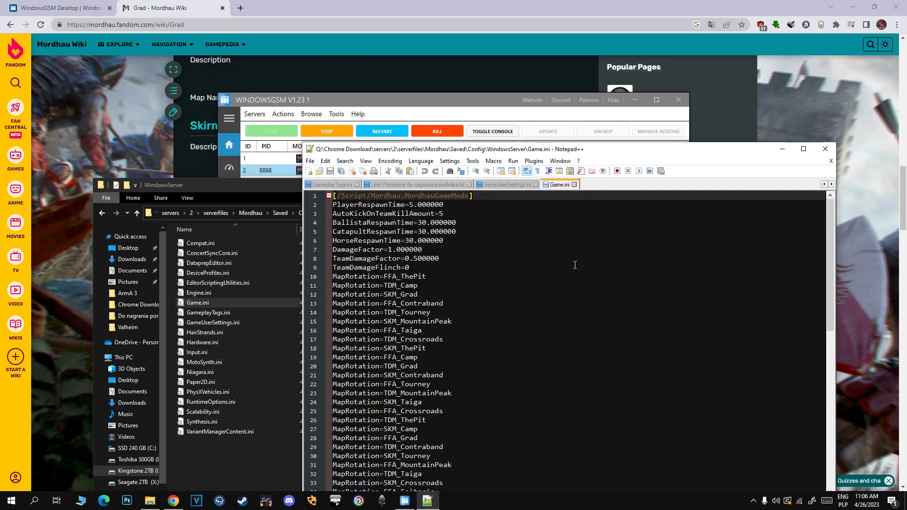
Review Game.ini's MaxSlots, ServerName, ServerPassword, AdminPassword and BannedPlayers lines.
scroll(445, 253, "down", 6)
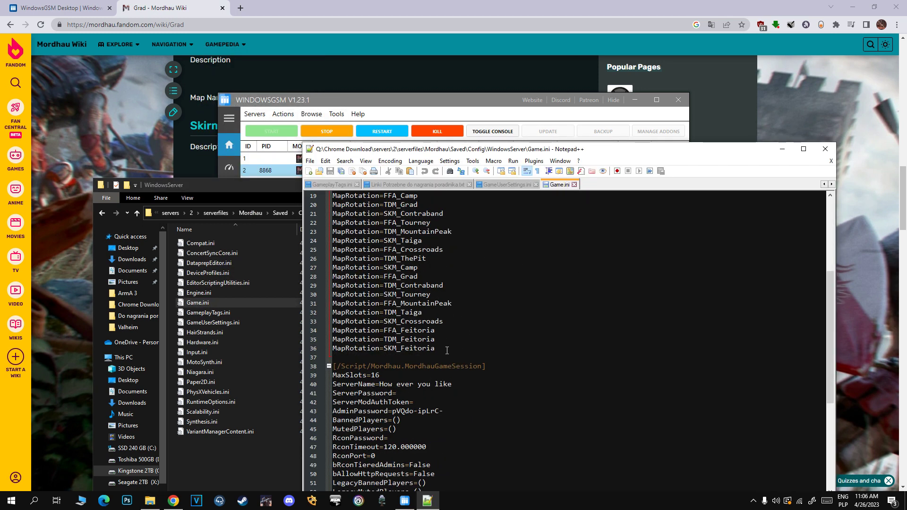
left_click_drag(447, 350, 319, 274)
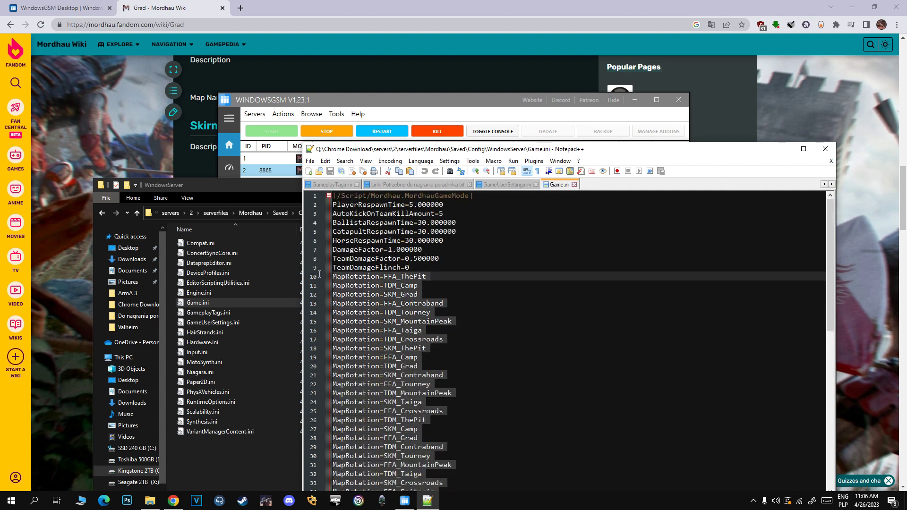
scroll(425, 283, "down", 10)
left_click(432, 286)
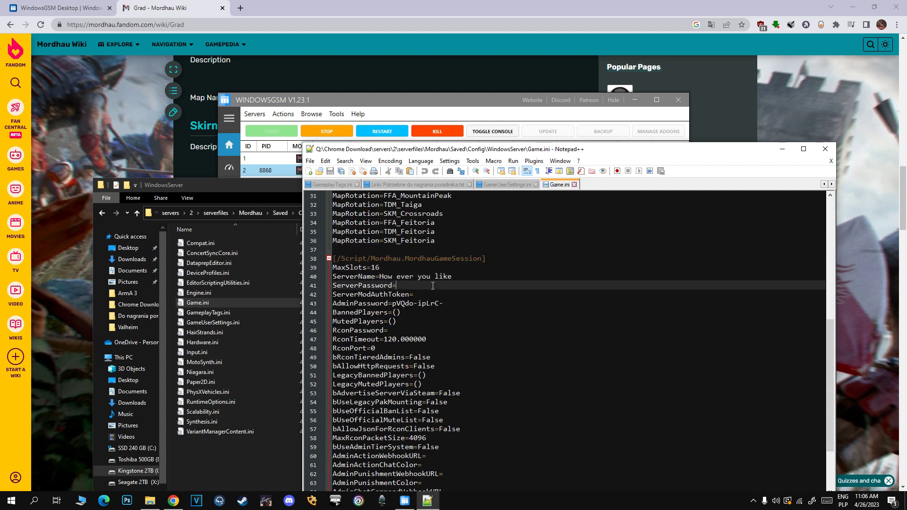
left_click(387, 268)
left_click(458, 275)
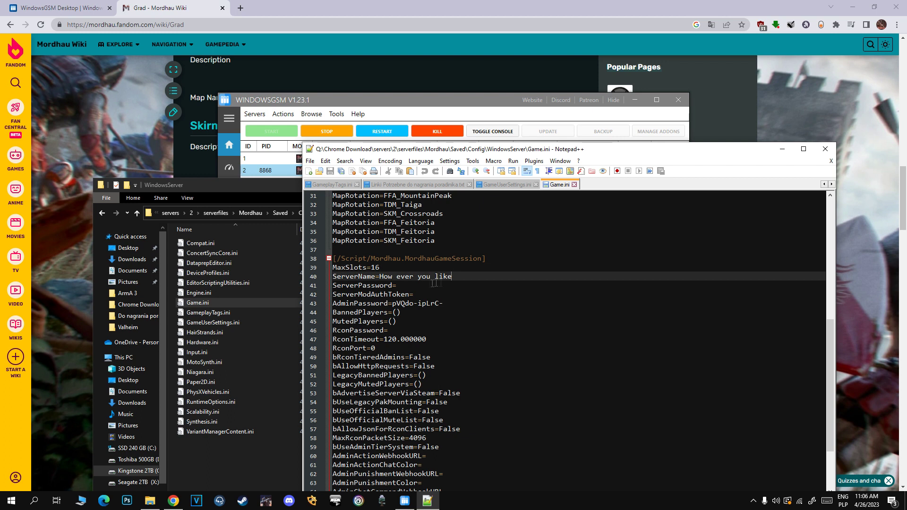
left_click(410, 283)
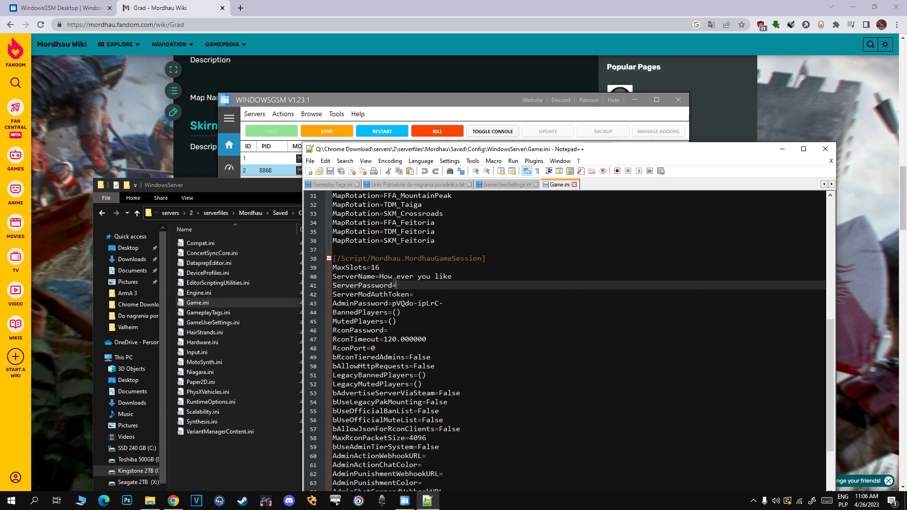
left_click(446, 304)
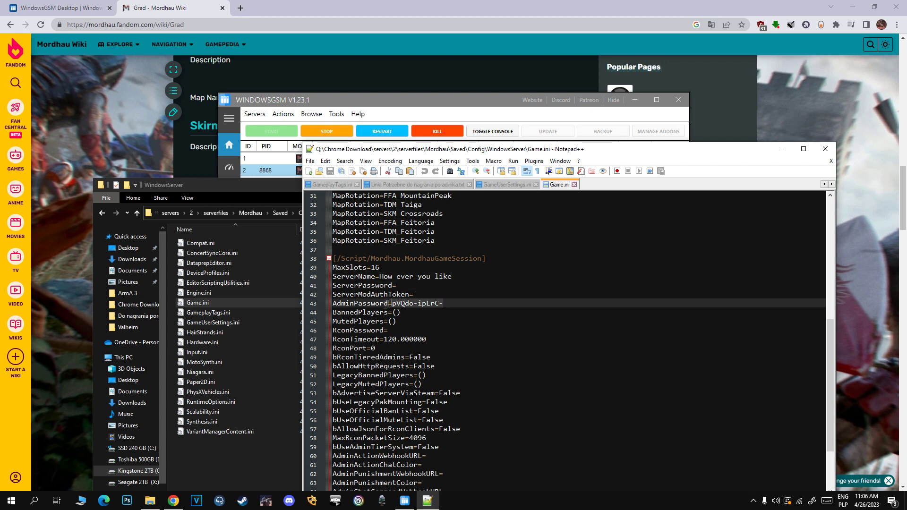
left_click(396, 313)
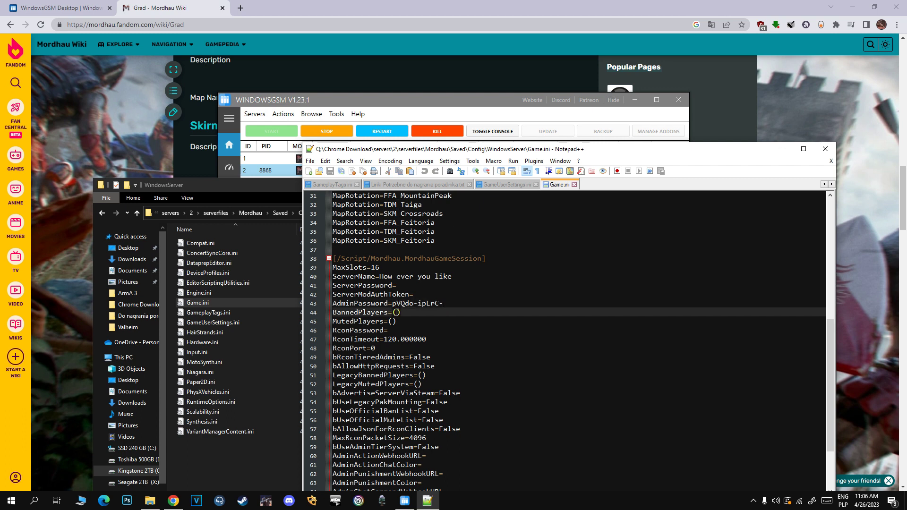
scroll(417, 314, "down", 2)
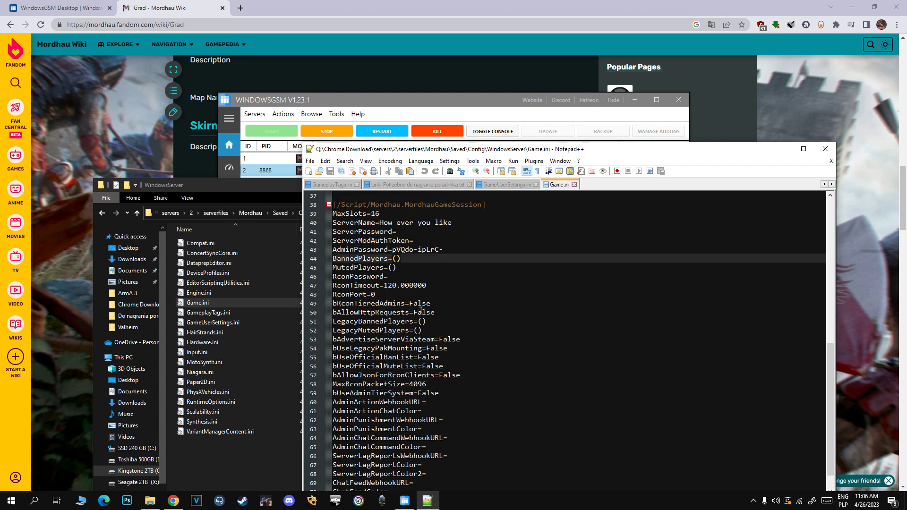
scroll(443, 309, "up", 2)
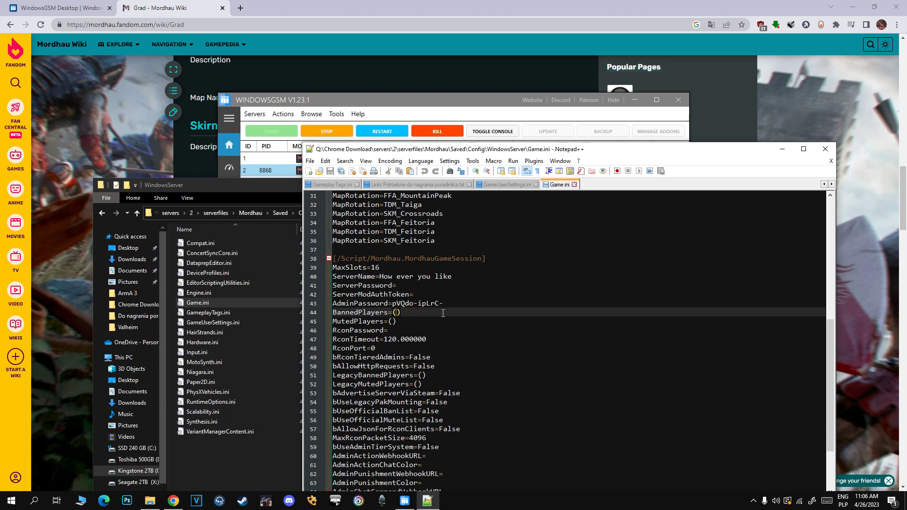
Fill in the server password, save Game.ini, and minimize Notepad++.
left_click(401, 285)
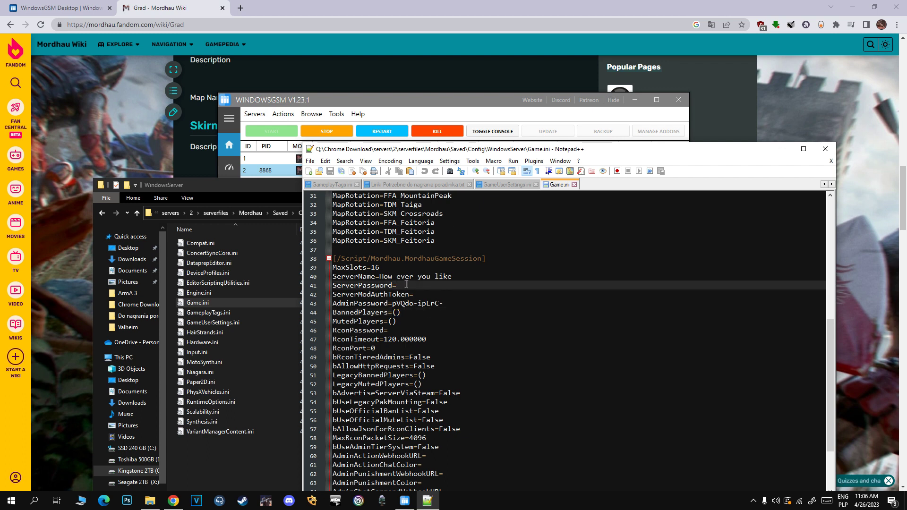
type("222")
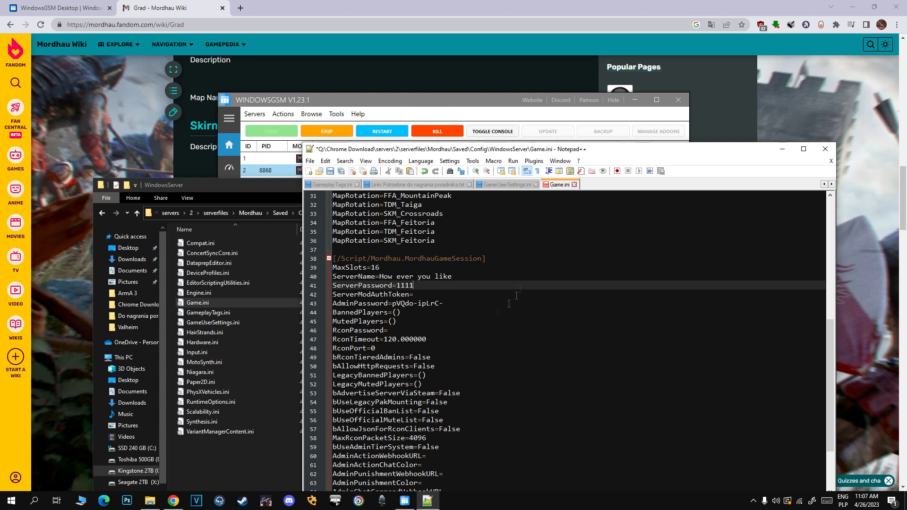
key("ctrl+s")
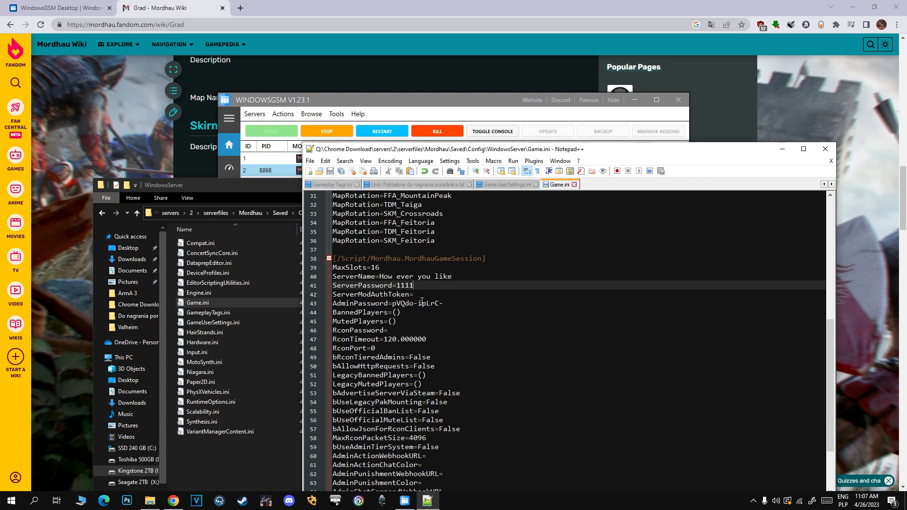
left_click(777, 149)
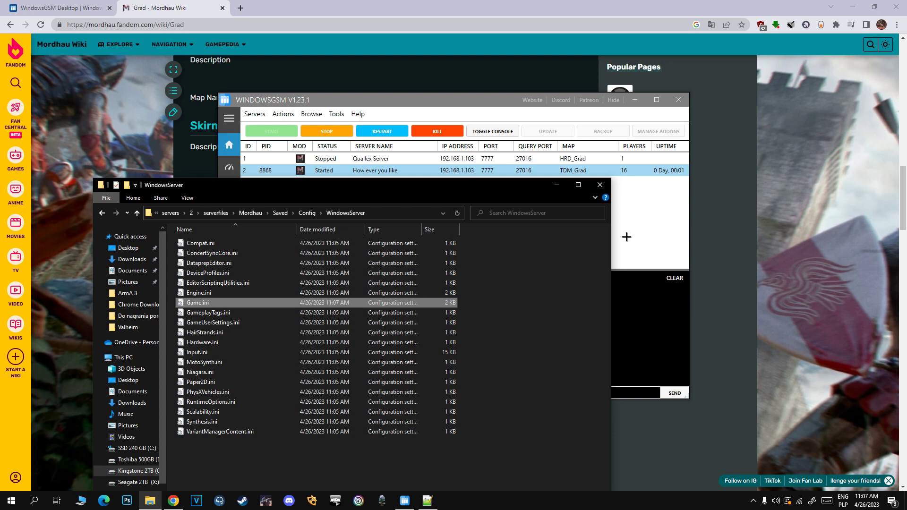
Open GameUserSettings.ini in Notepad++ and close the empty file.
right_click(267, 323)
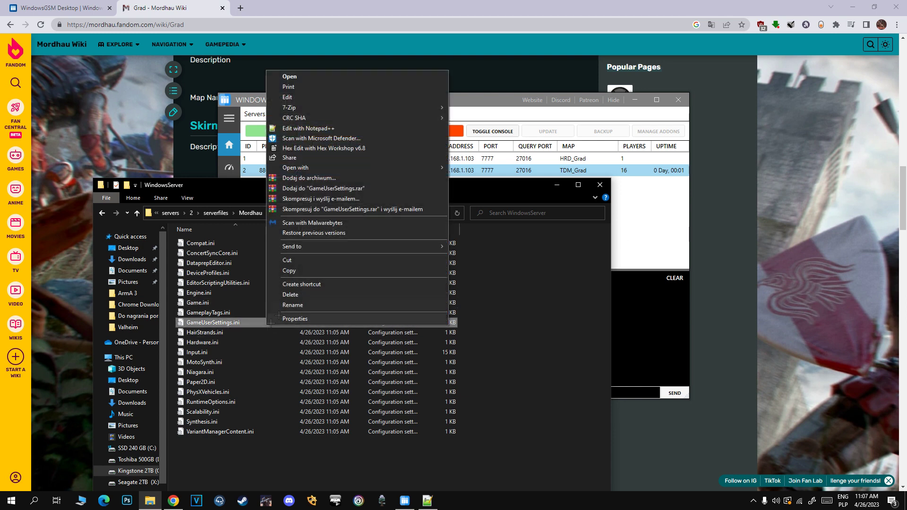
left_click(333, 128)
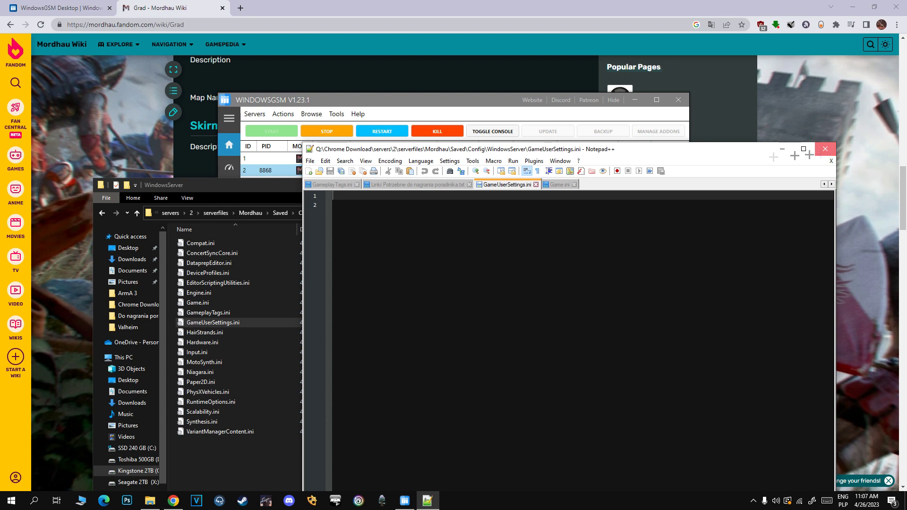
key("alt+F4")
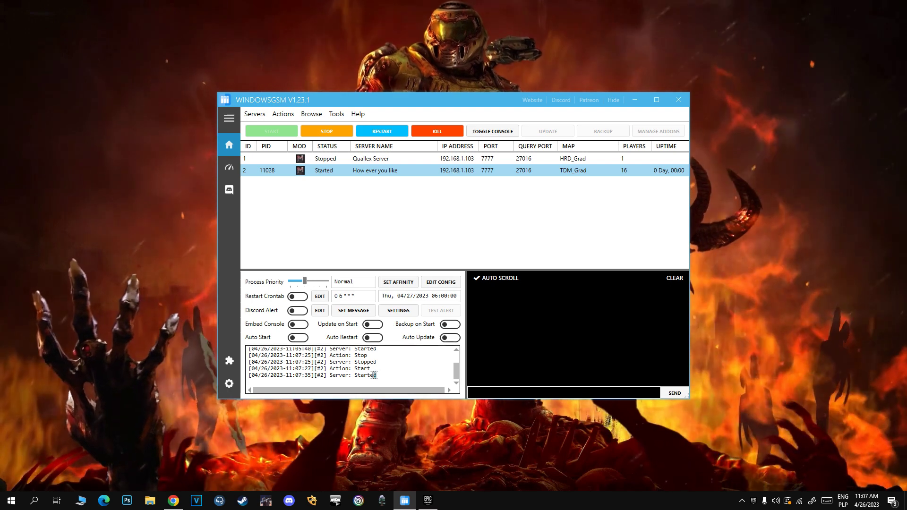
Restart the How ever you like server and close the Grad wiki tab.
left_click_drag(376, 376, 355, 377)
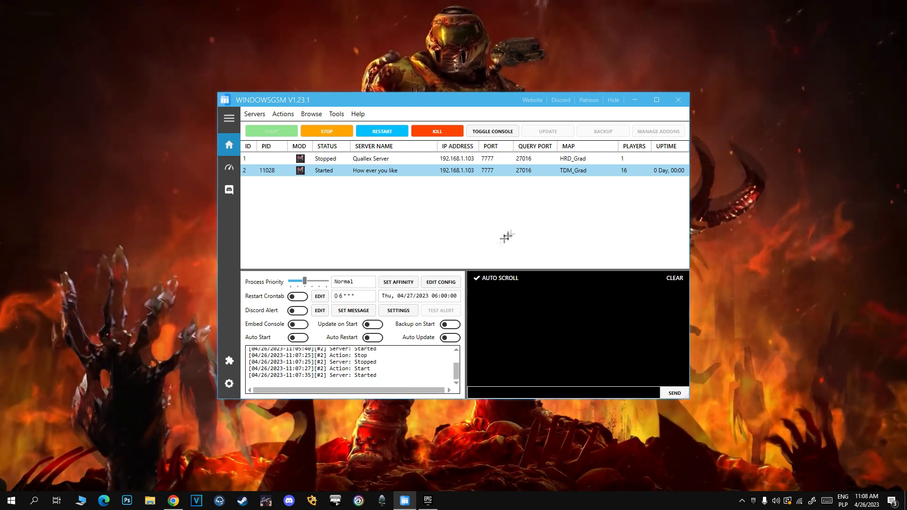
left_click(525, 223)
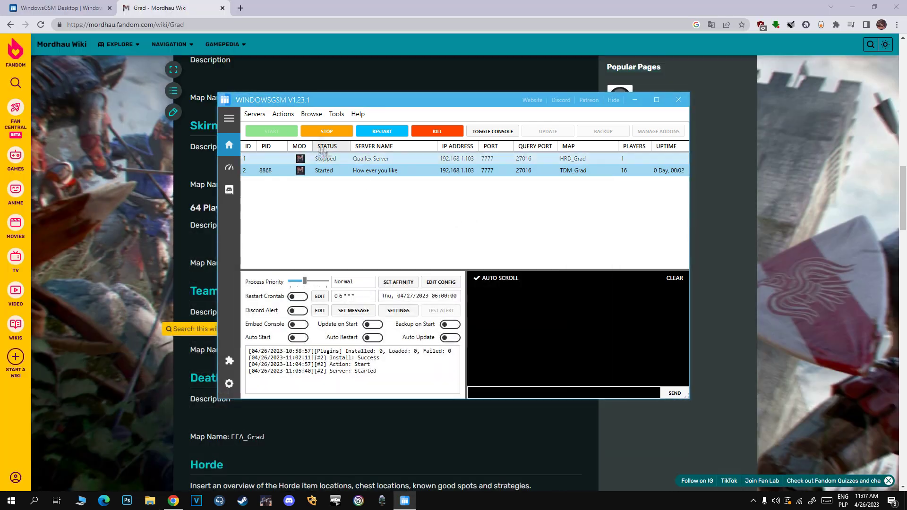
left_click(272, 132)
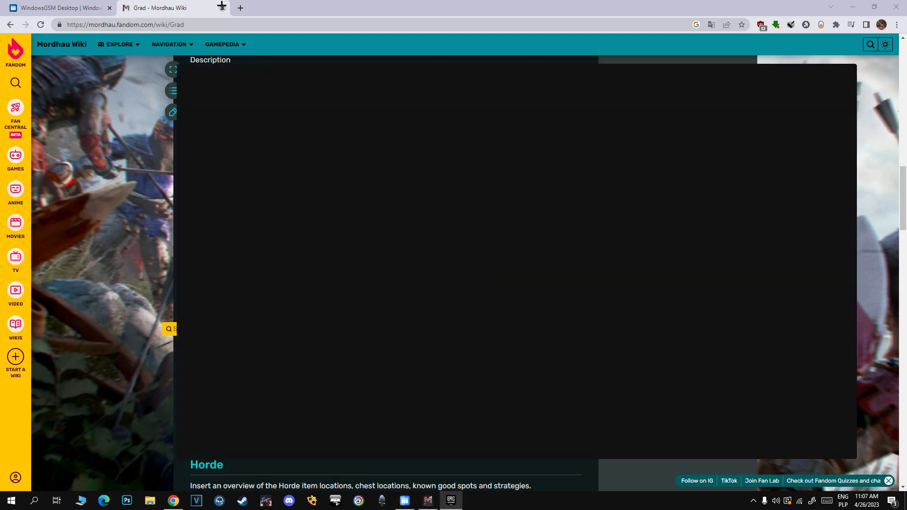
left_click(222, 8)
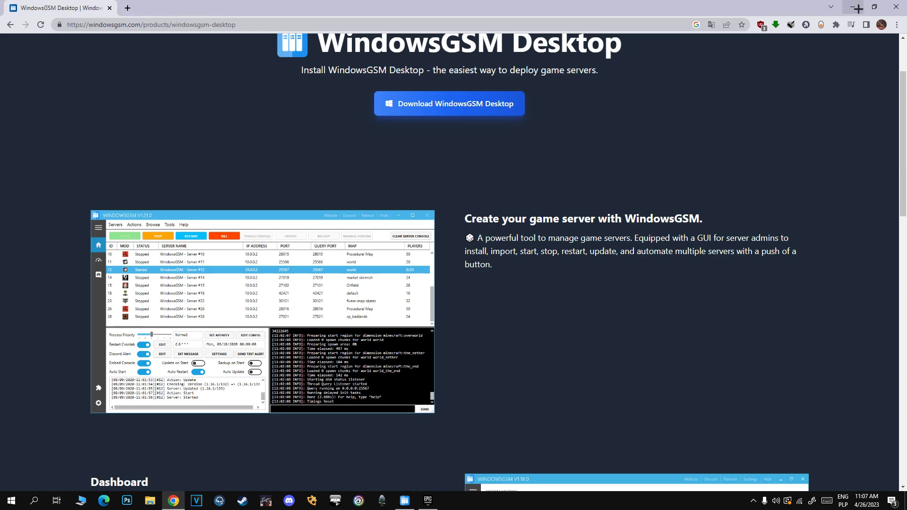
Connect to 192.168.1.103:7777 with the server password and log in as admin.
scroll(608, 36, "down", 1)
key("alt+Tab")
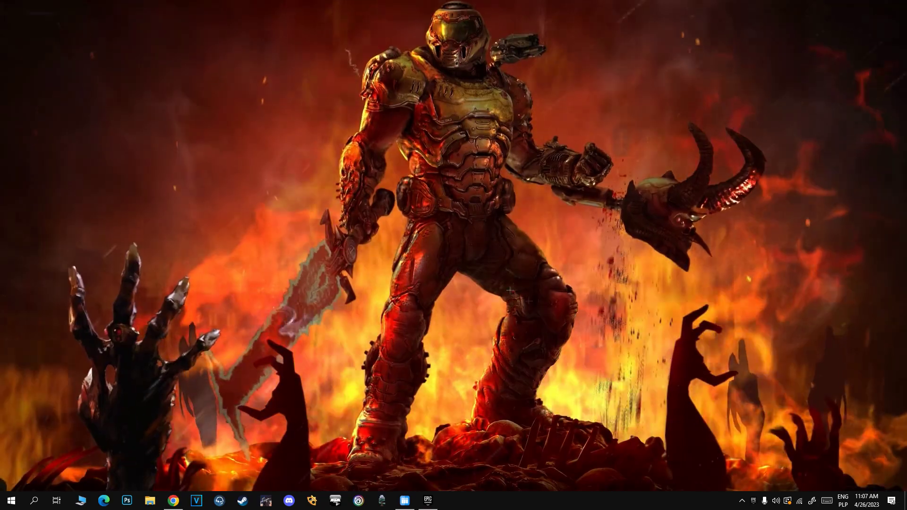
type("pen")
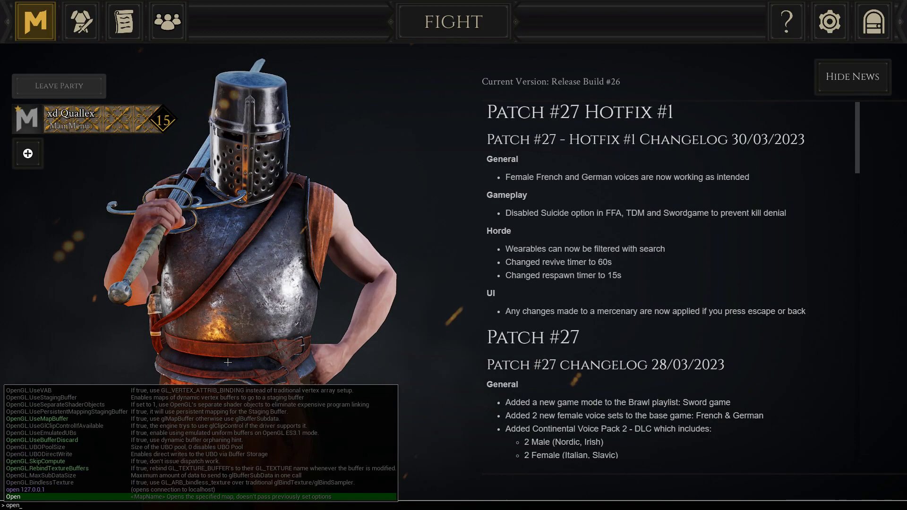
type(" 192.168.1.103:")
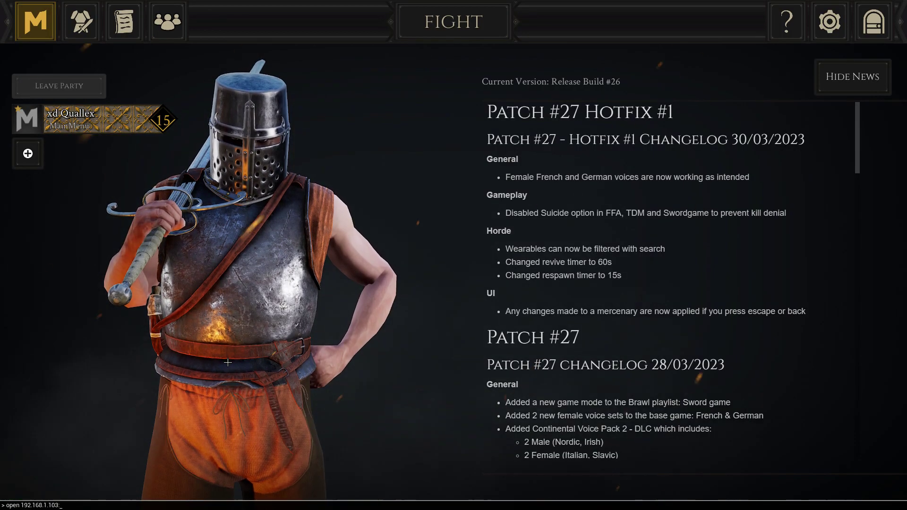
type("7777")
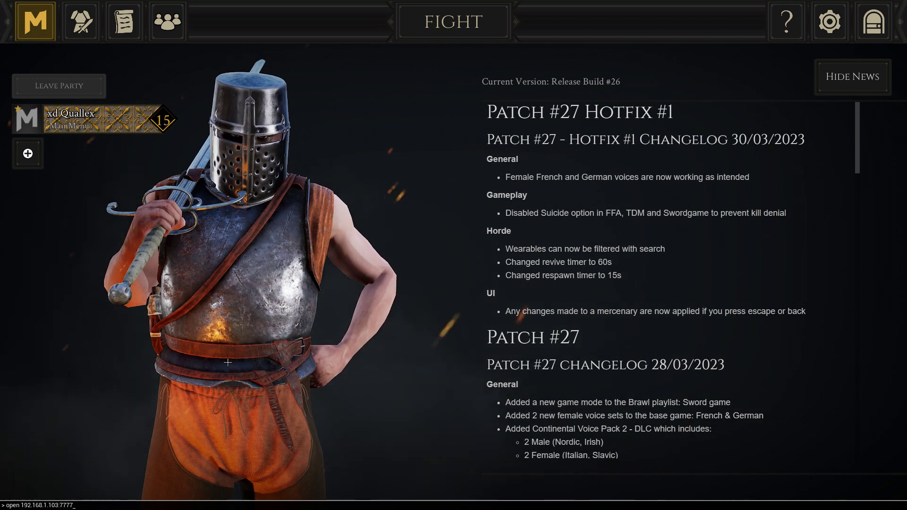
type("?S")
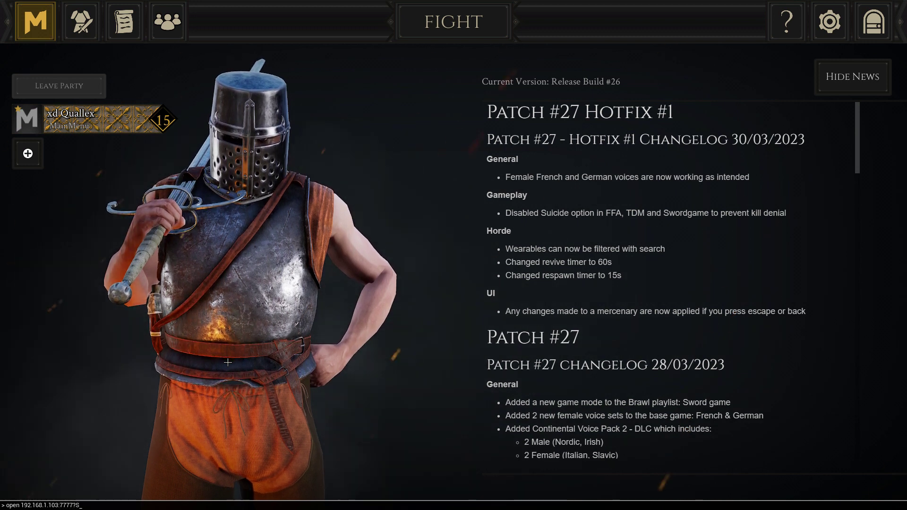
type("erver")
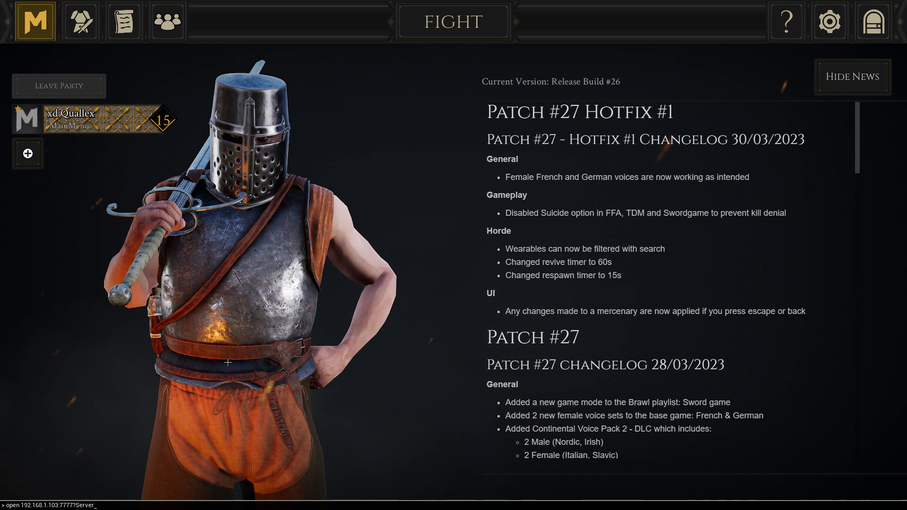
type("Password")
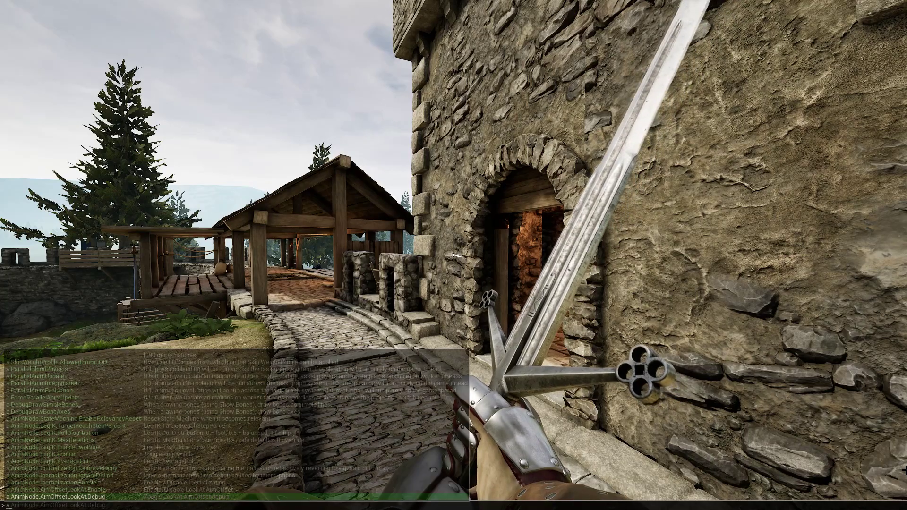
type("login")
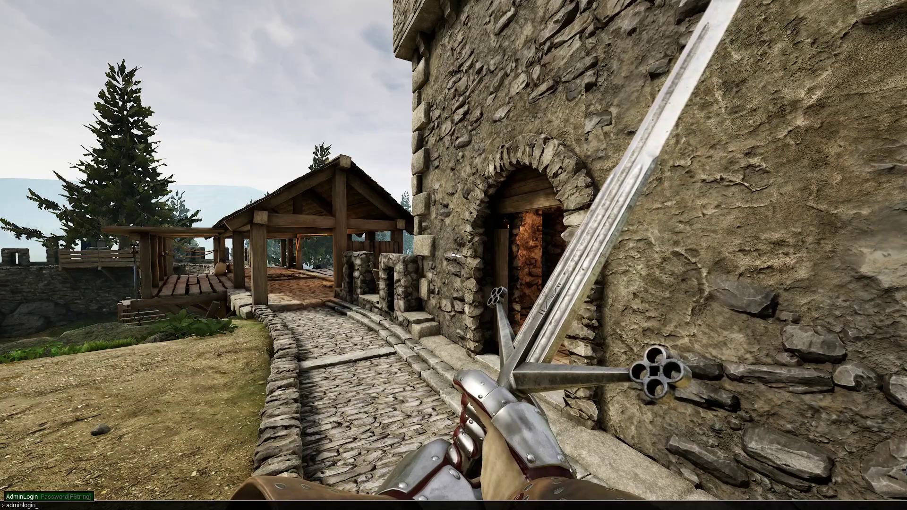
key("alt+Tab")
key("alt+Tab")
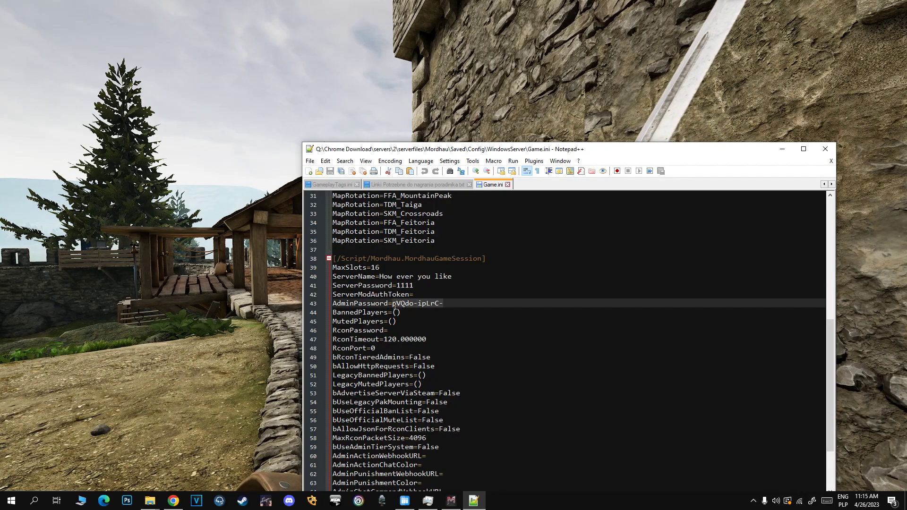
key("alt+Tab")
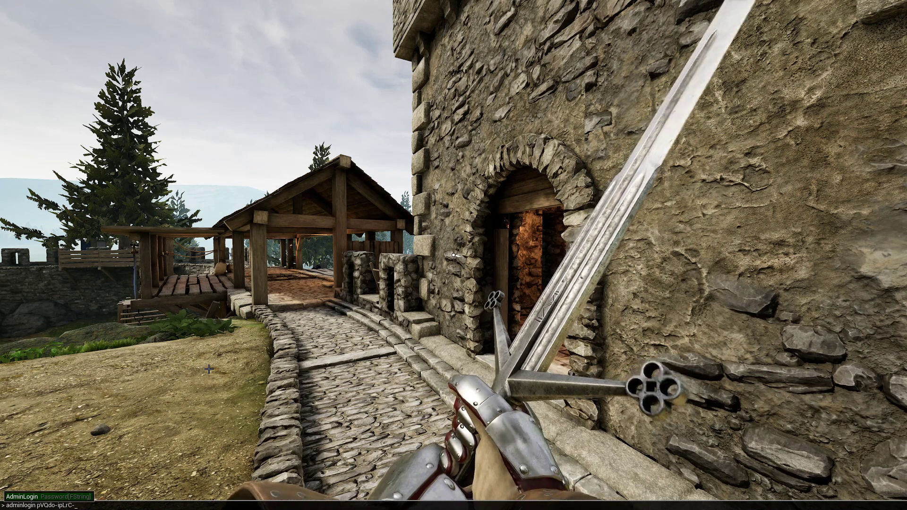
key("grave")
key("Return")
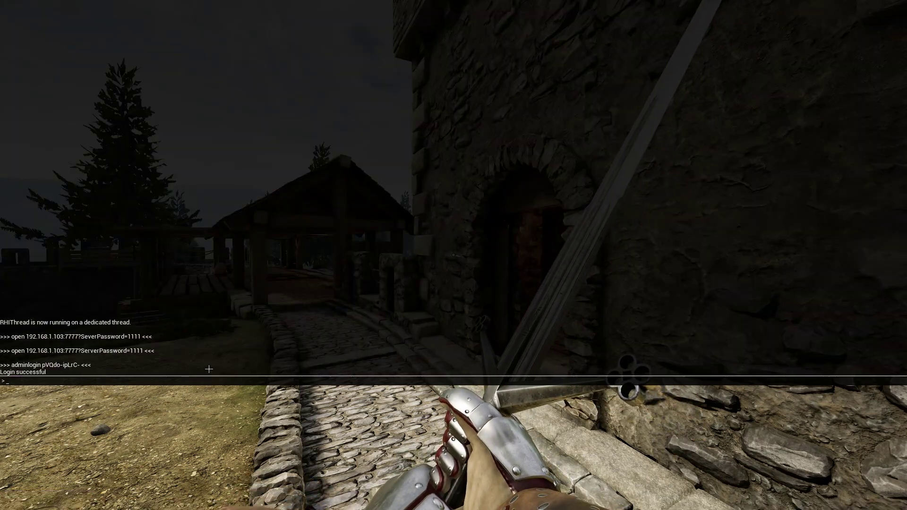
Run adminlist and AddBots 10 in the console, then close it.
type("adminlist")
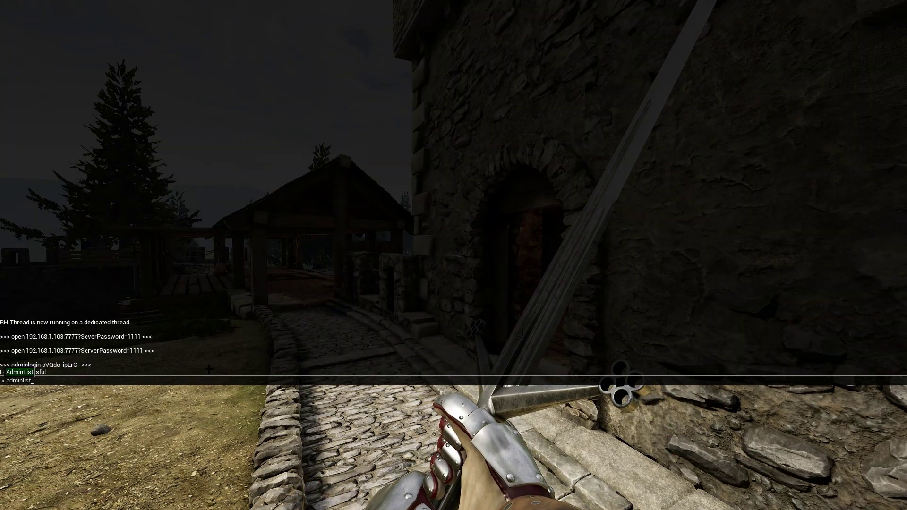
key("Return")
type("admin")
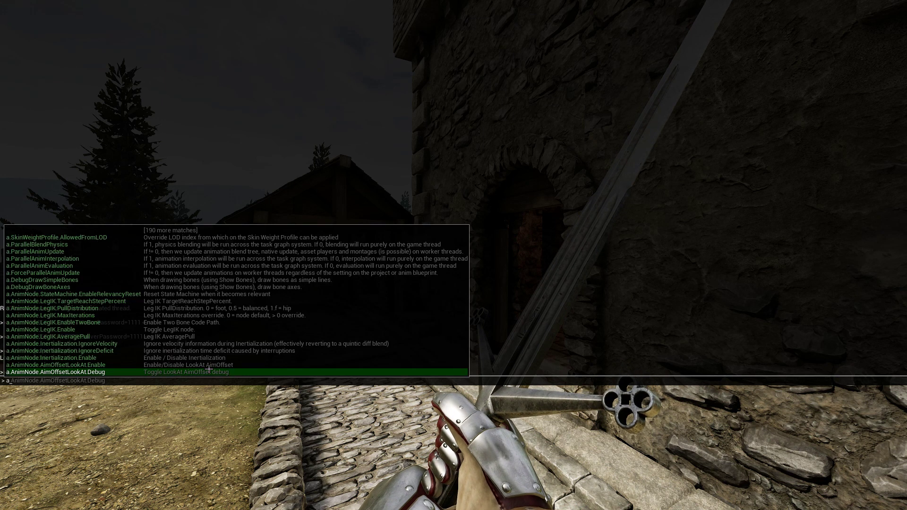
key("BackSpace")
key("BackSpace")
key("BackSpace")
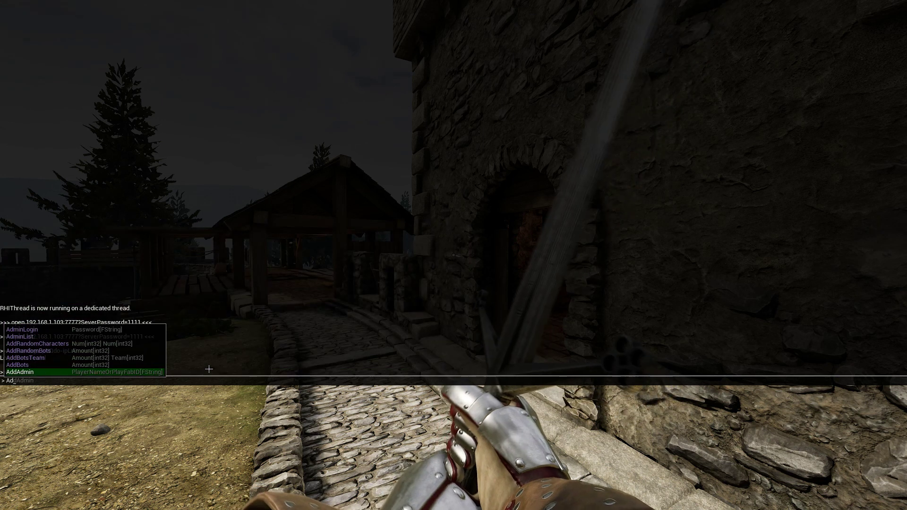
key("BackSpace")
key("BackSpace")
type("A")
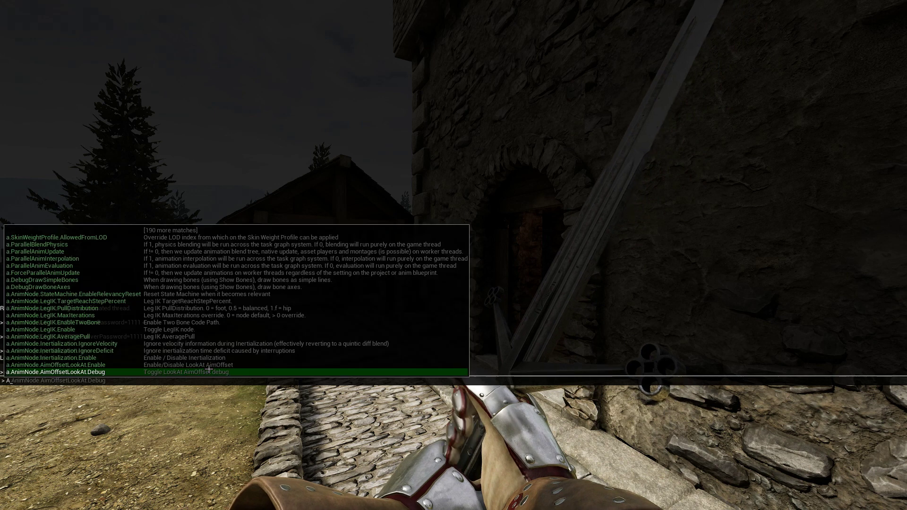
type("ddBots")
key("Tab")
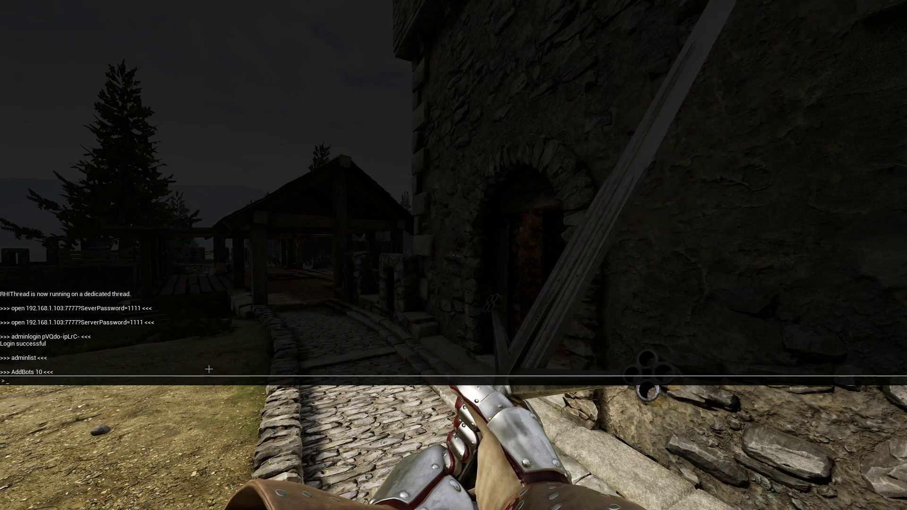
key("grave")
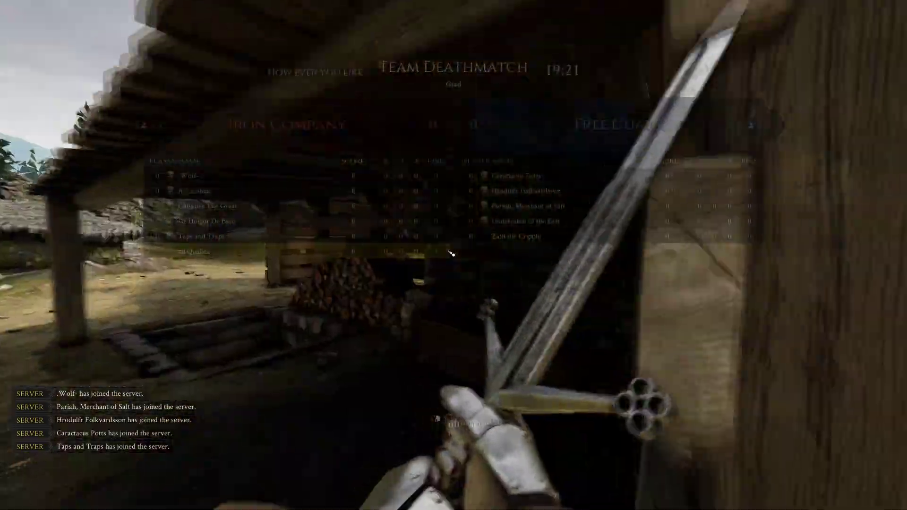
Walk toward the bot soldiers and check that Iron Company and Free Guard are filled.
key("w")
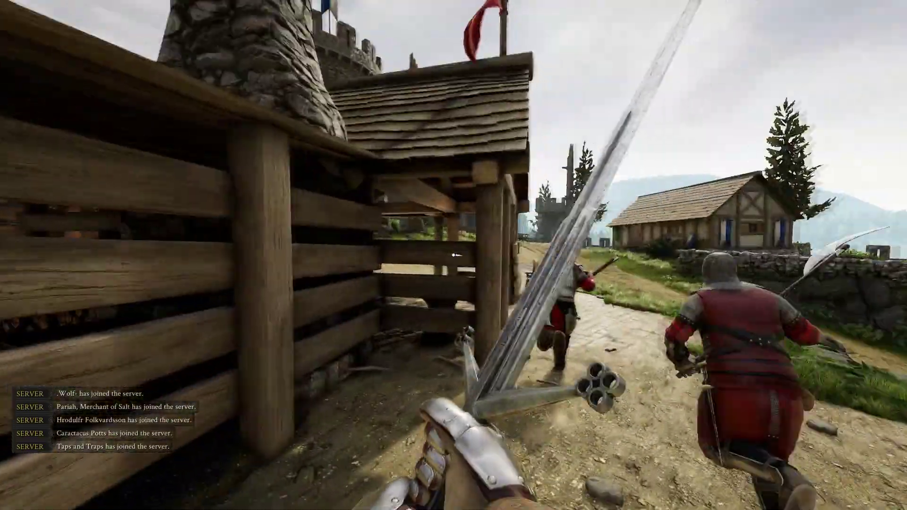
key("w")
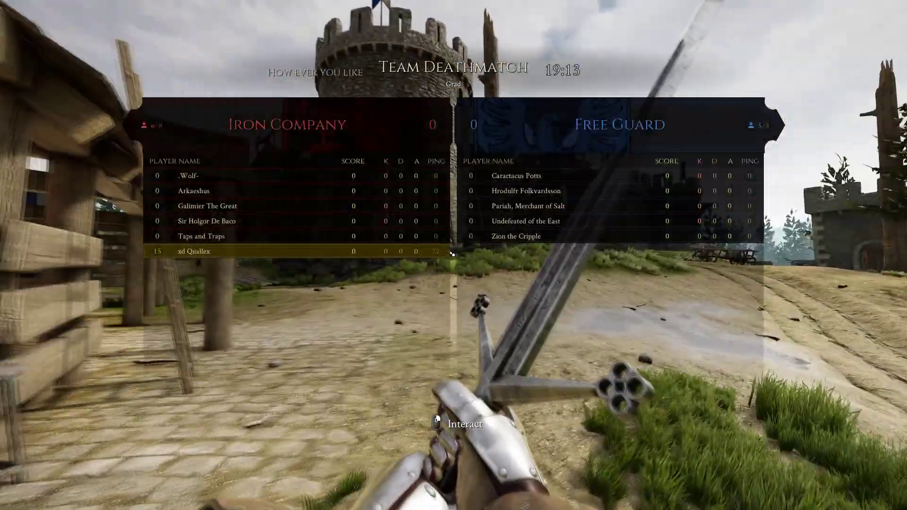
key("w")
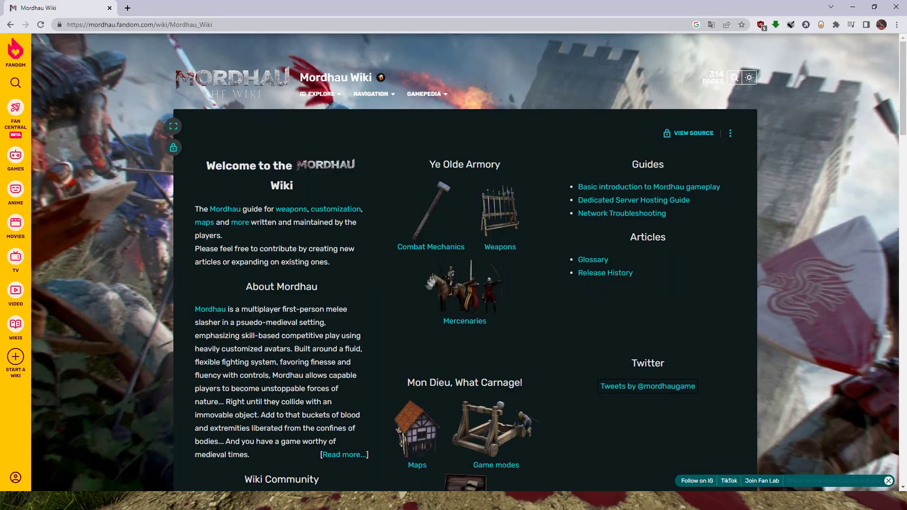
Find the Taiga map's Invasion name, INV_Taiga_0, on the Mordhau wiki, then return to the game.
scroll(425, 284, "down", 4)
left_click(415, 279)
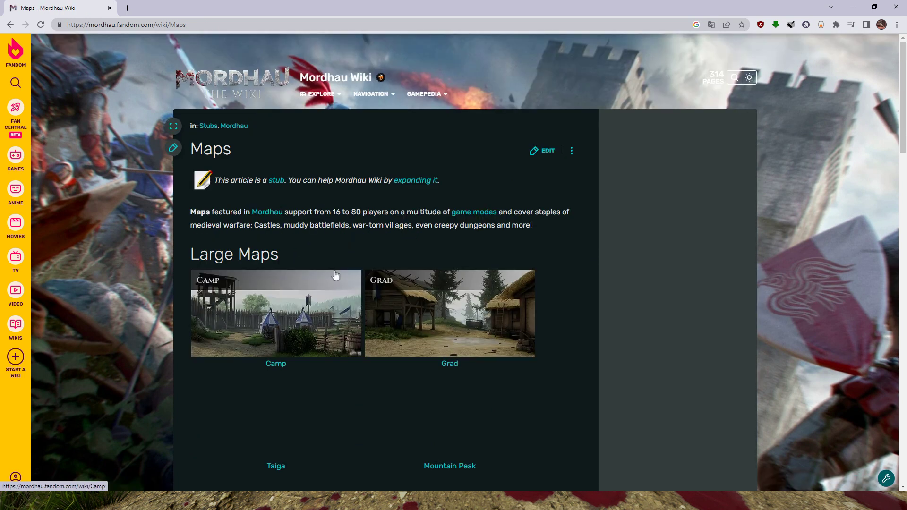
scroll(335, 275, "down", 2)
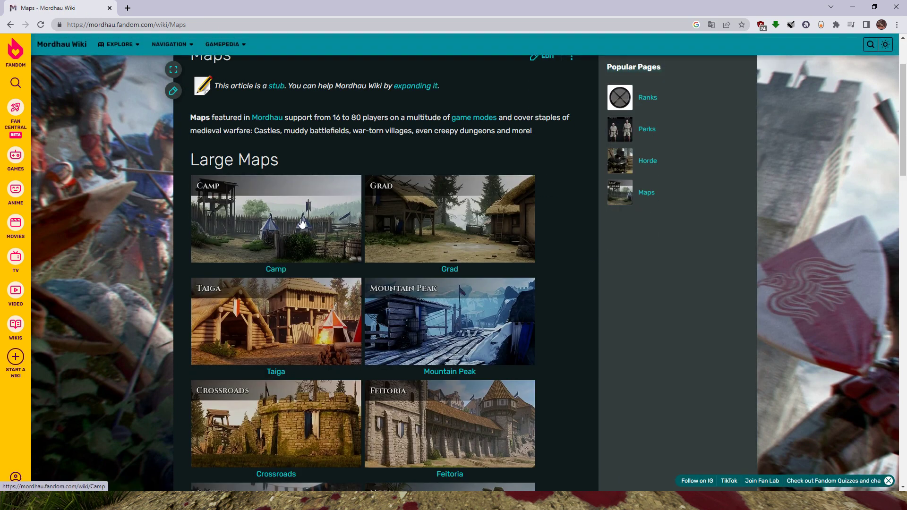
scroll(375, 260, "down", 8)
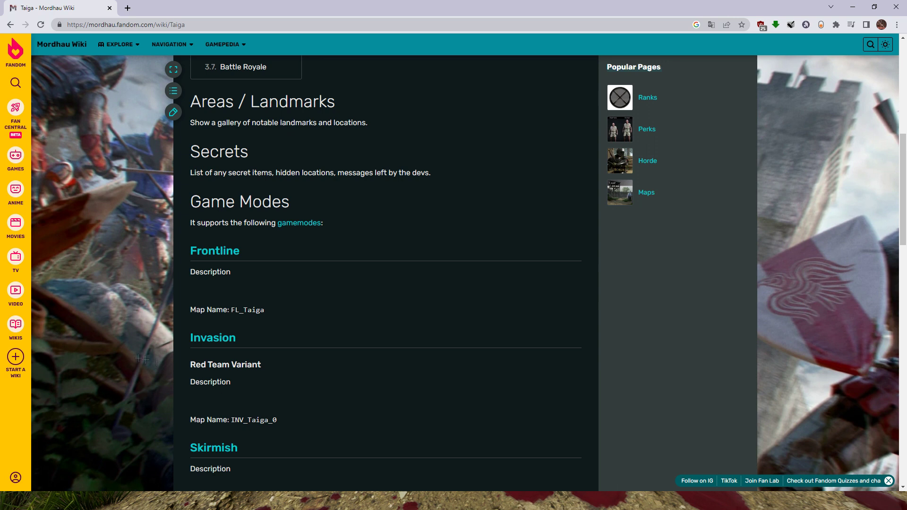
left_click(299, 505)
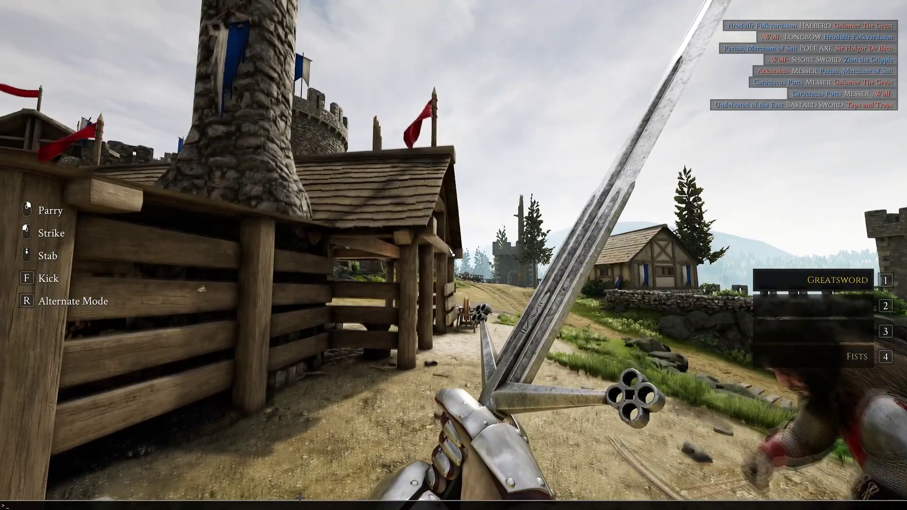
Run 'changelevel INV_Taiga_0' in the console and spawn into the Taiga Invasion match.
type("changel")
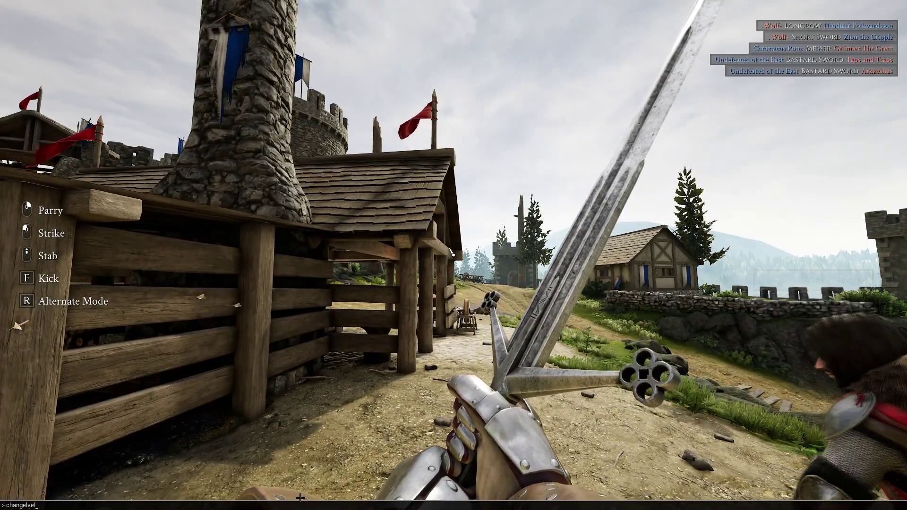
type("evel INV")
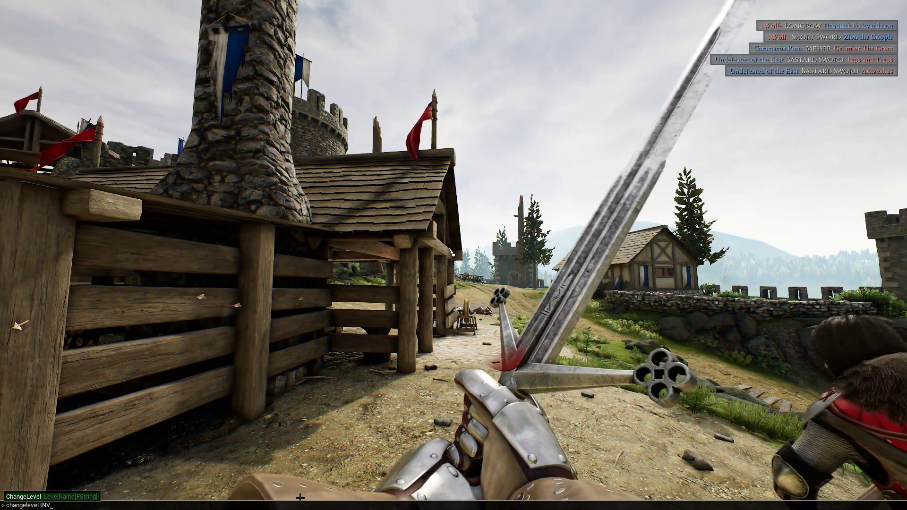
type("_Taiga+")
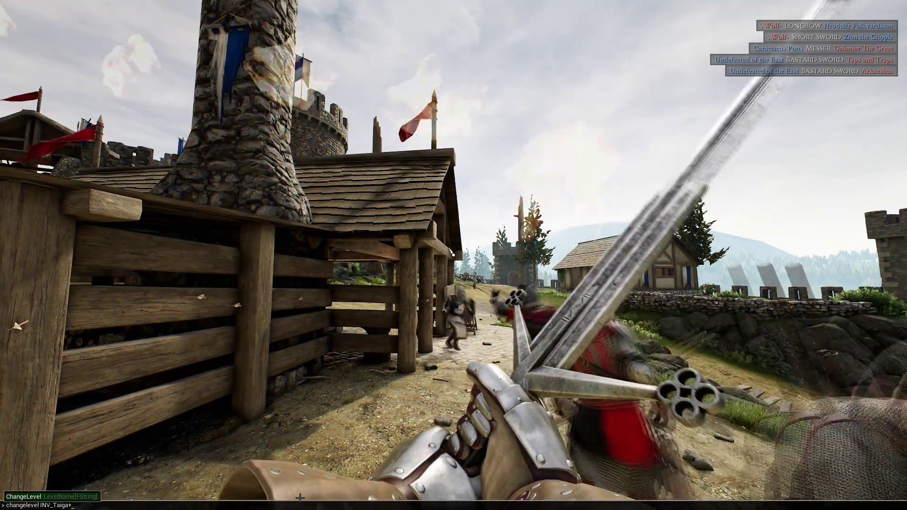
key("BackSpace")
type("_0")
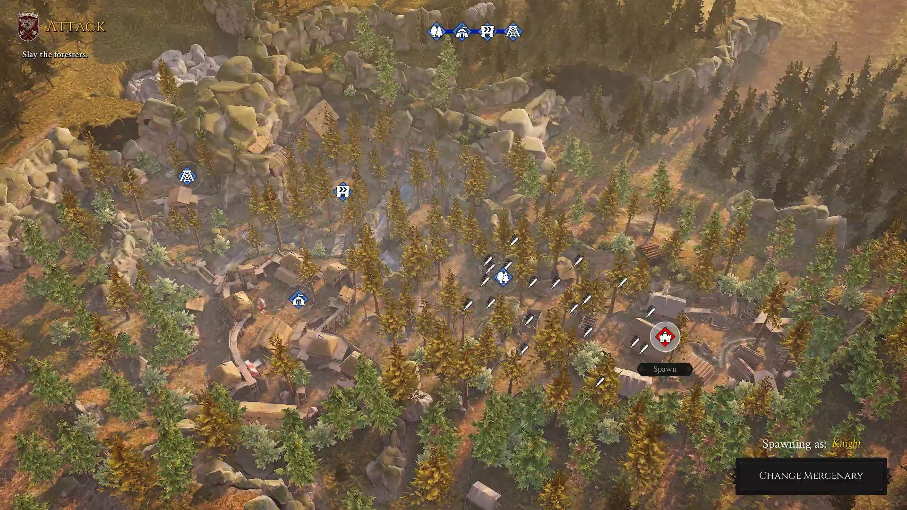
left_click(664, 336)
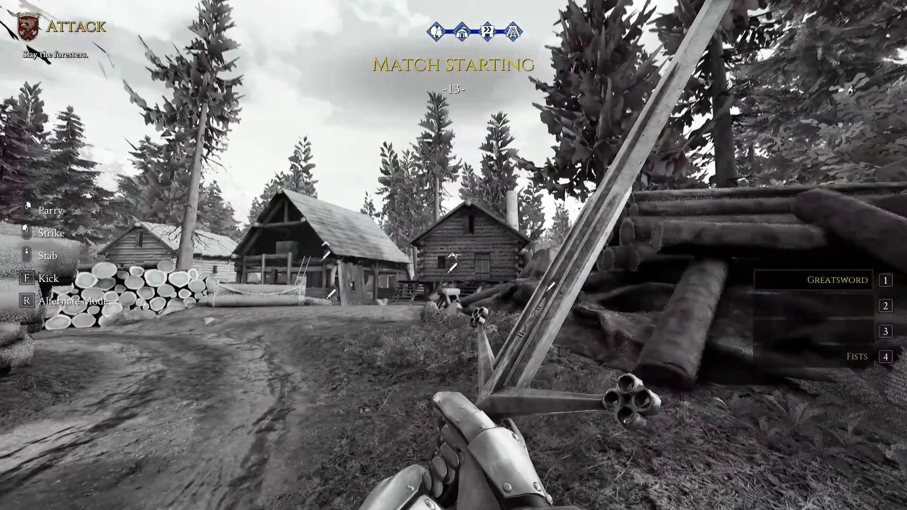
Add 10 bots with 'addbots 10' and view the team scoreboard.
key("a")
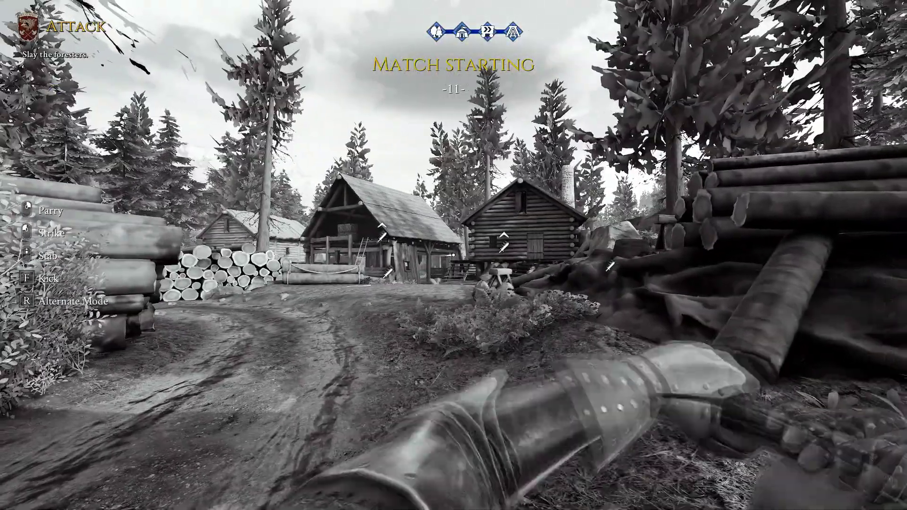
key("grave")
type("addbots")
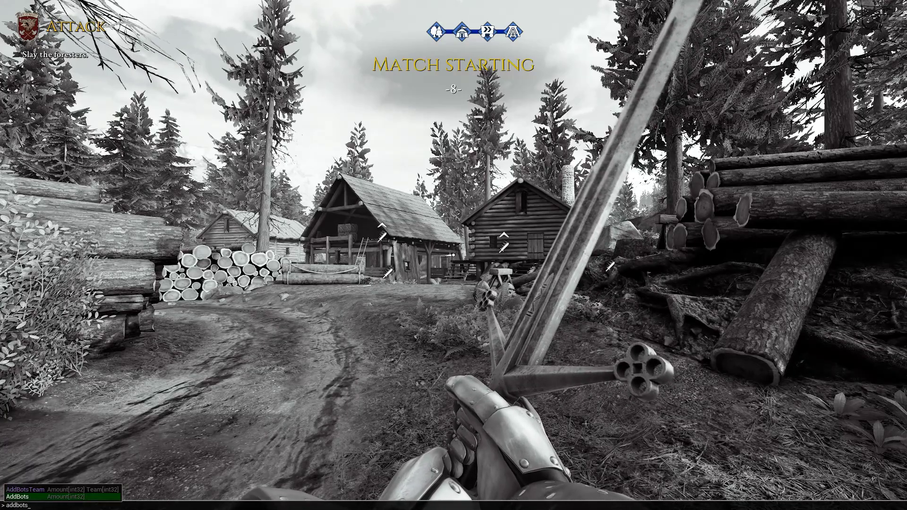
type(" 10")
key("Return")
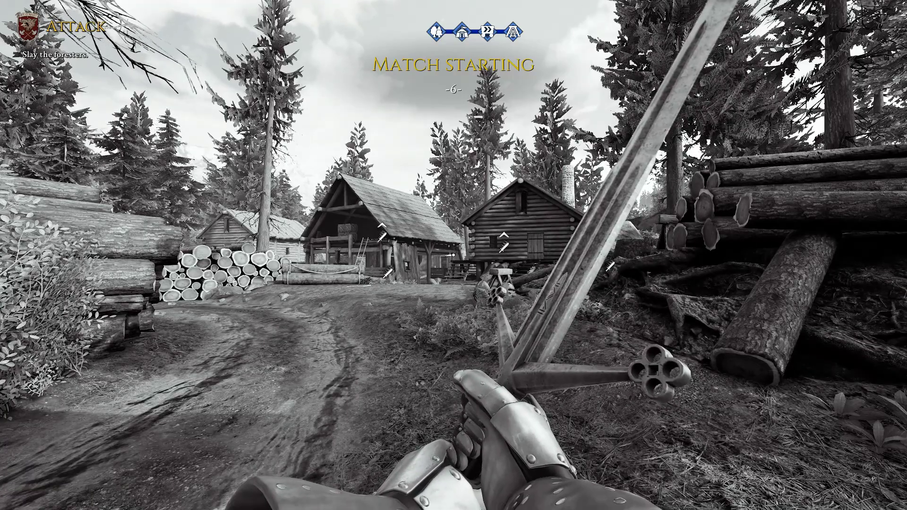
key("Tab")
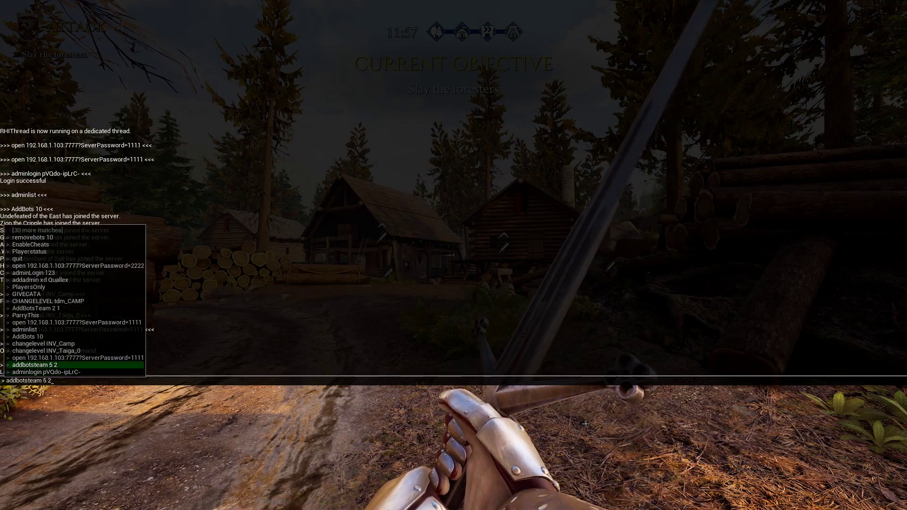
Run the addbotsteam command twice, checking the team scoreboard after each.
key("Return")
key("grave")
key("Tab")
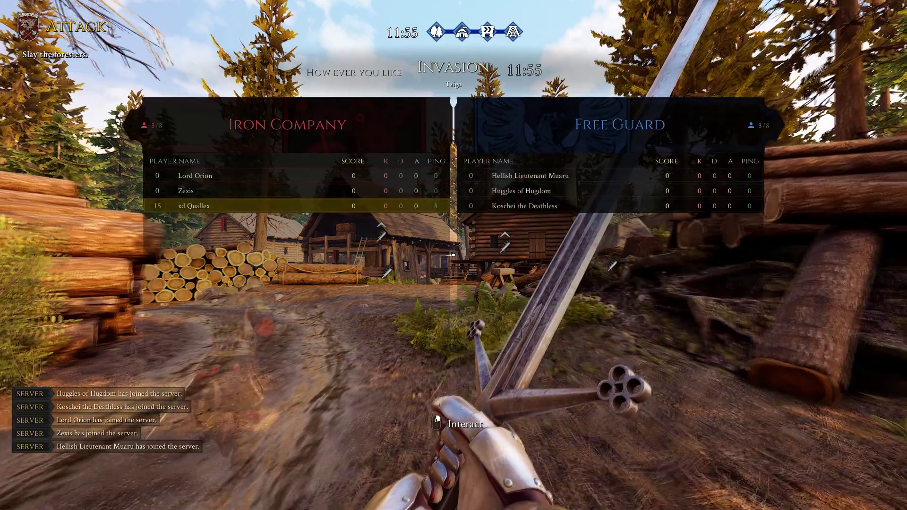
key("grave")
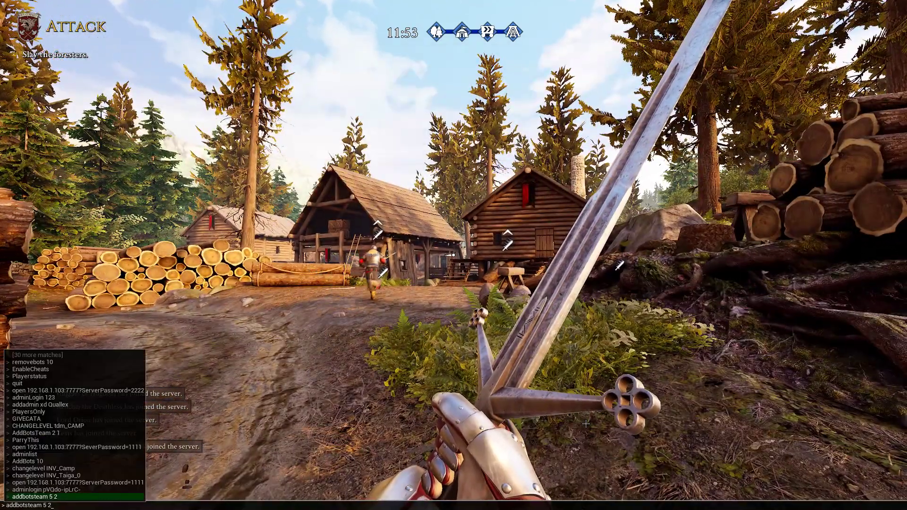
key("Up")
key("Return")
key("grave")
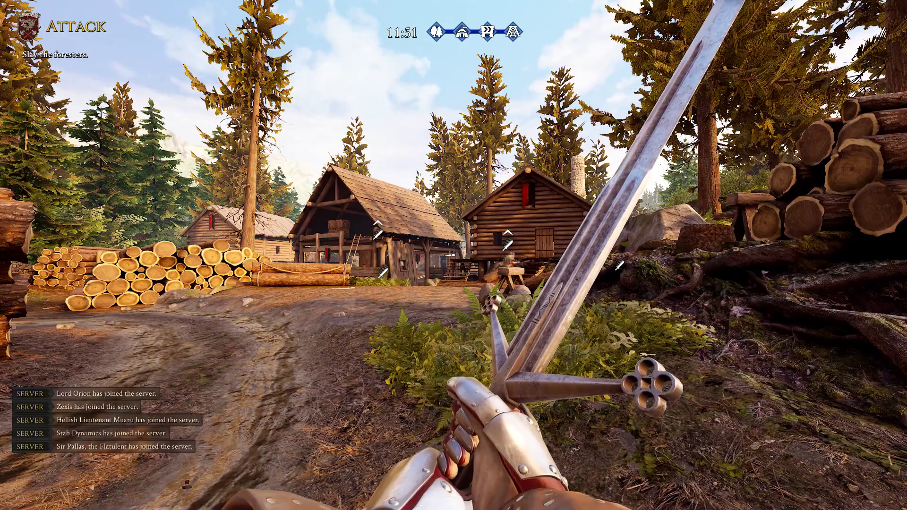
key("Tab")
Add two more bots to a team, confirming 3 on Iron Company and 7 on Free Guard.
key("grave")
key("Up")
key("Up")
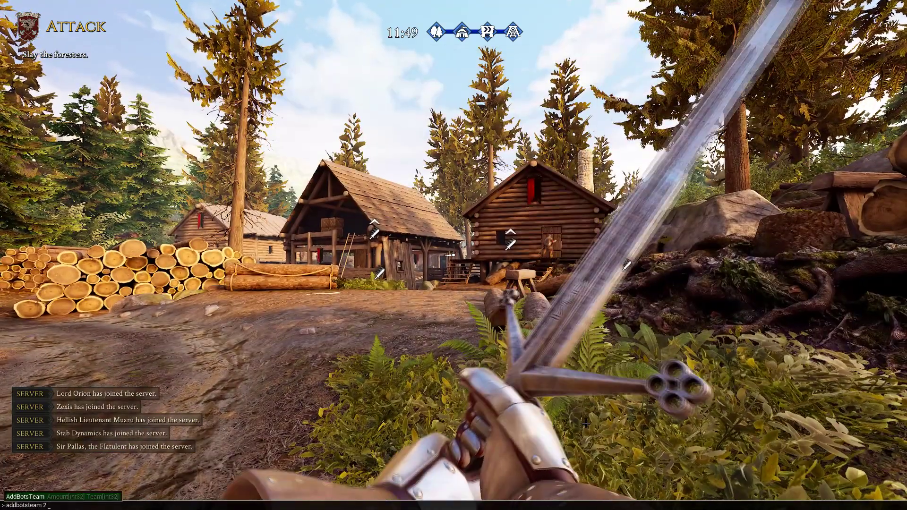
key("Return")
key("grave")
key("Tab")
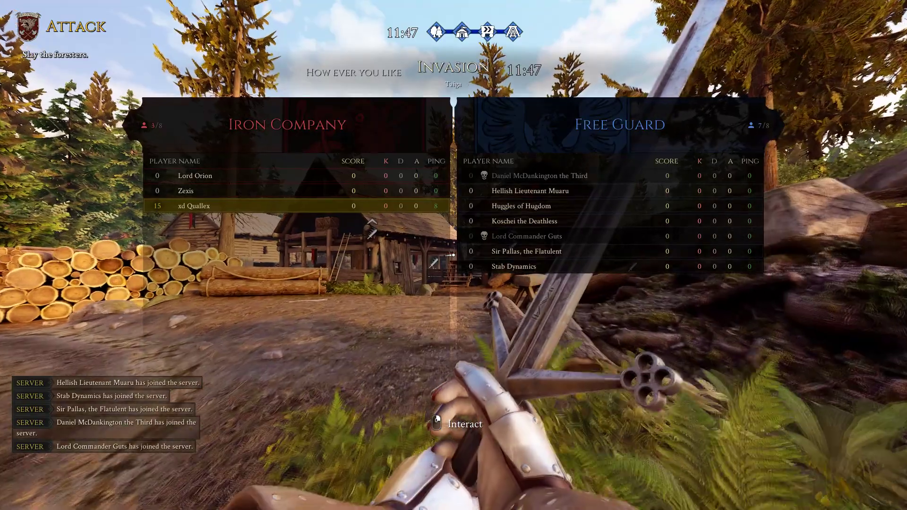
key("Tab")
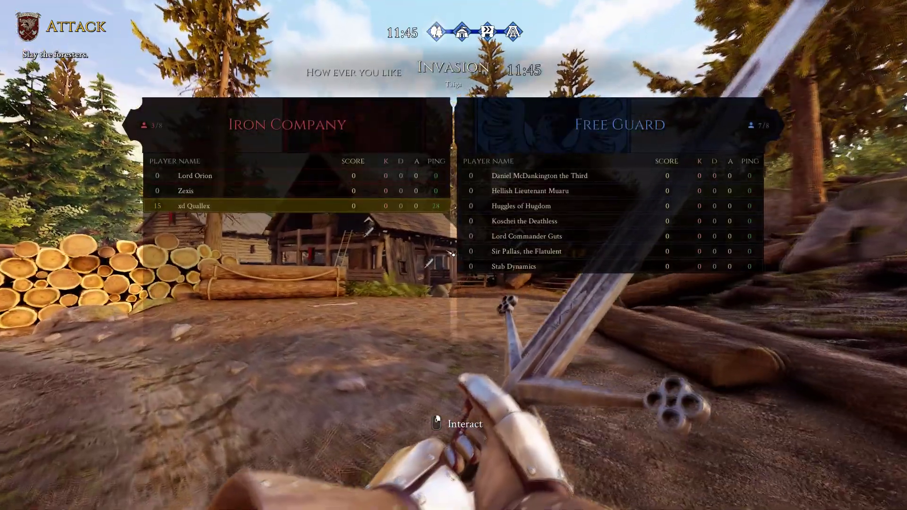
key("grave")
type("restart")
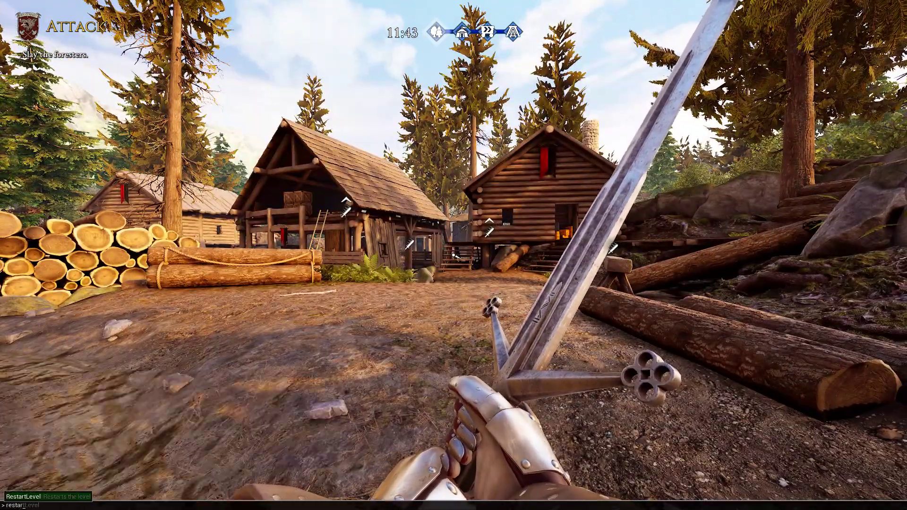
key("BackSpace")
key("BackSpace")
key("BackSpace")
key("BackSpace")
key("BackSpace")
key("BackSpace")
key("BackSpace")
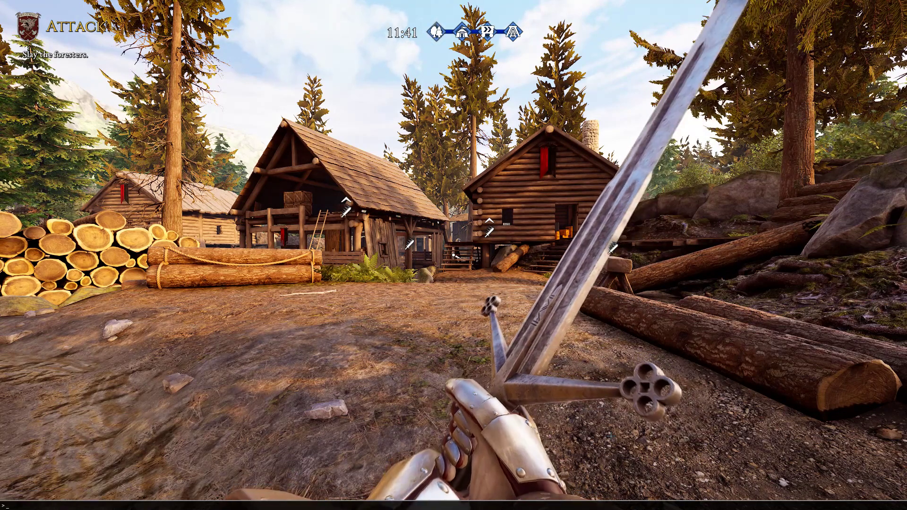
type("changelevel ")
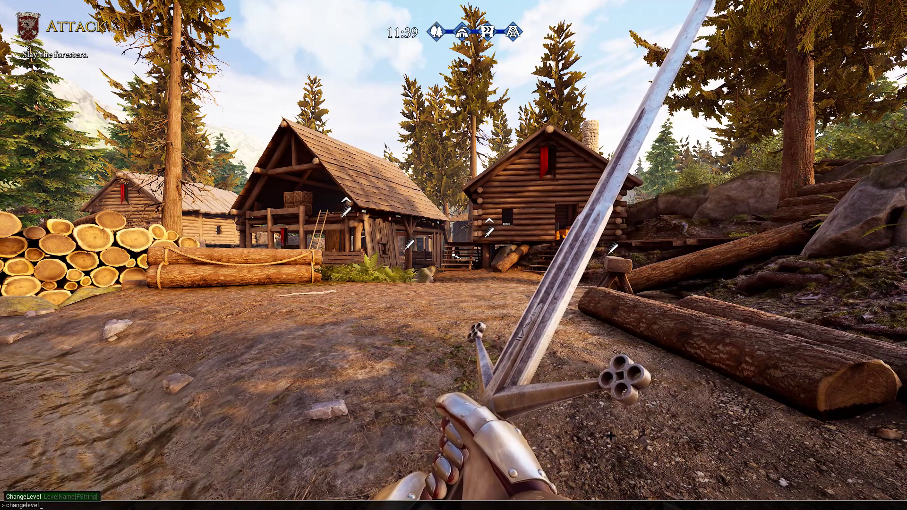
type("GR")
key("BackSpace")
type("HRD_Camp")
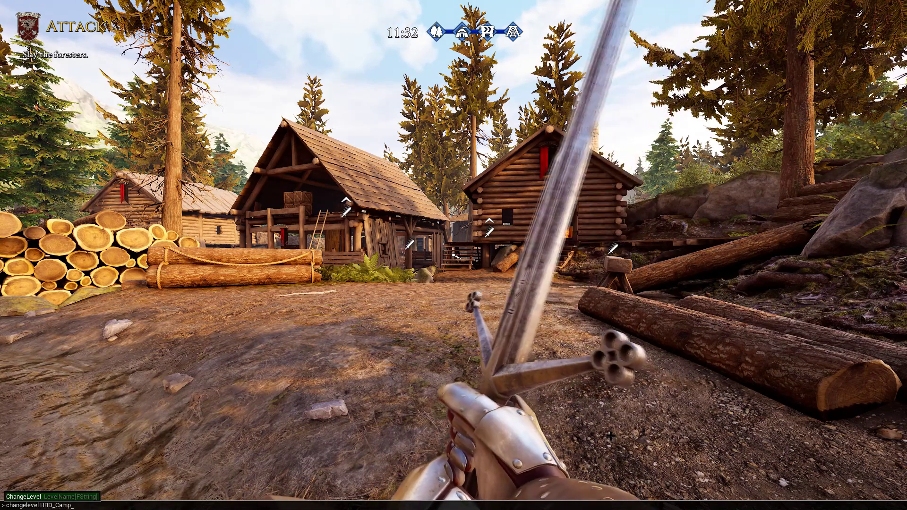
key("Escape")
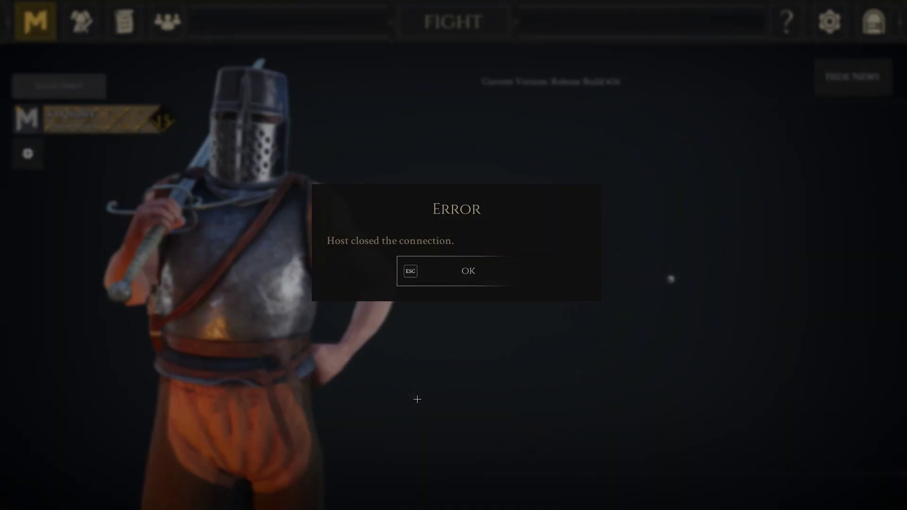
Dismiss the 'Host closed the connection' error to return to the main menu.
left_click(427, 273)
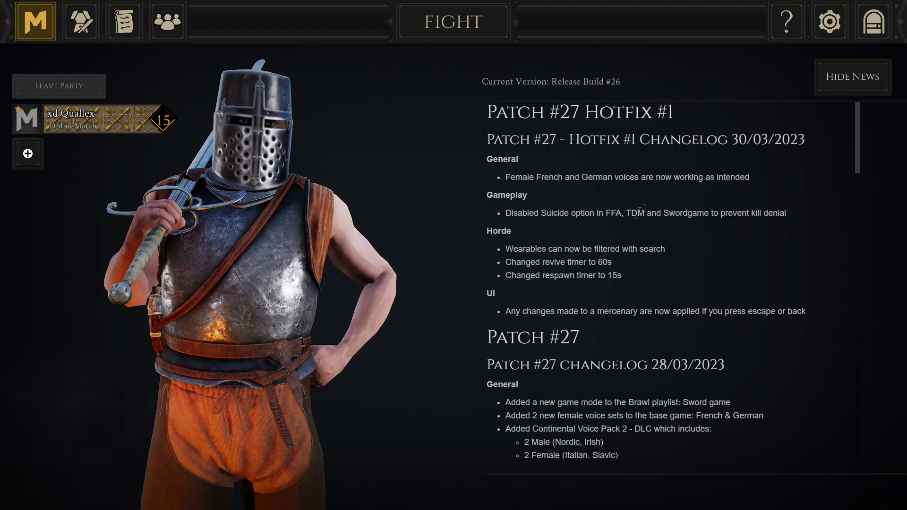